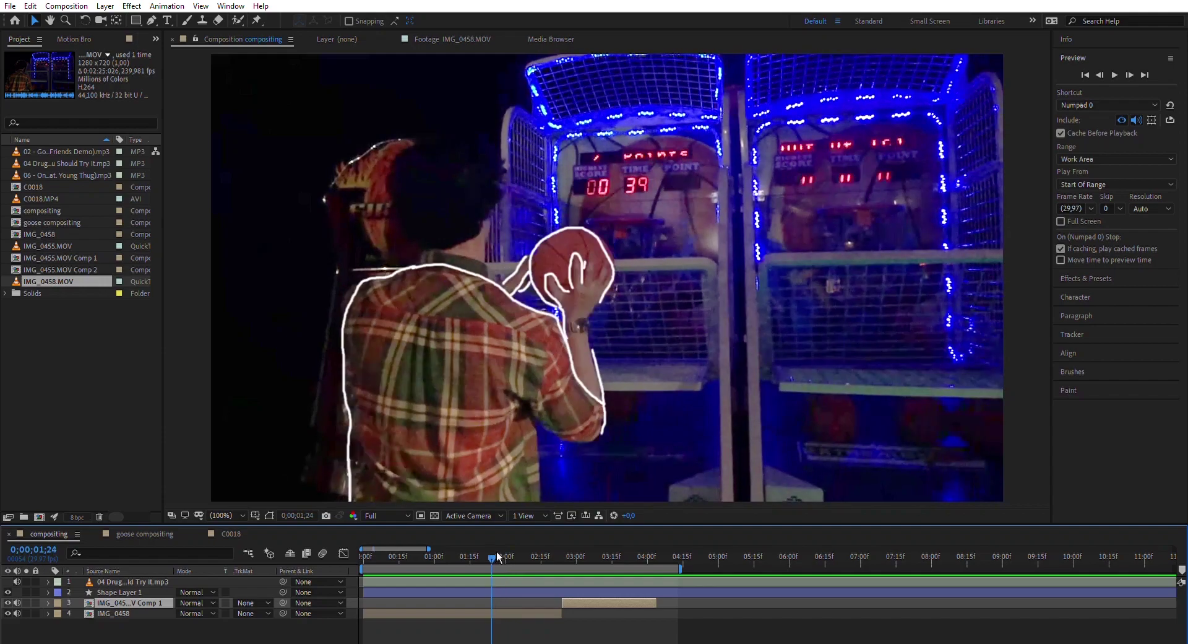
# - Review the outline animation in the compositing composition frame by frame from 0;00;01;22 and through the second clip
pyautogui.press('space')
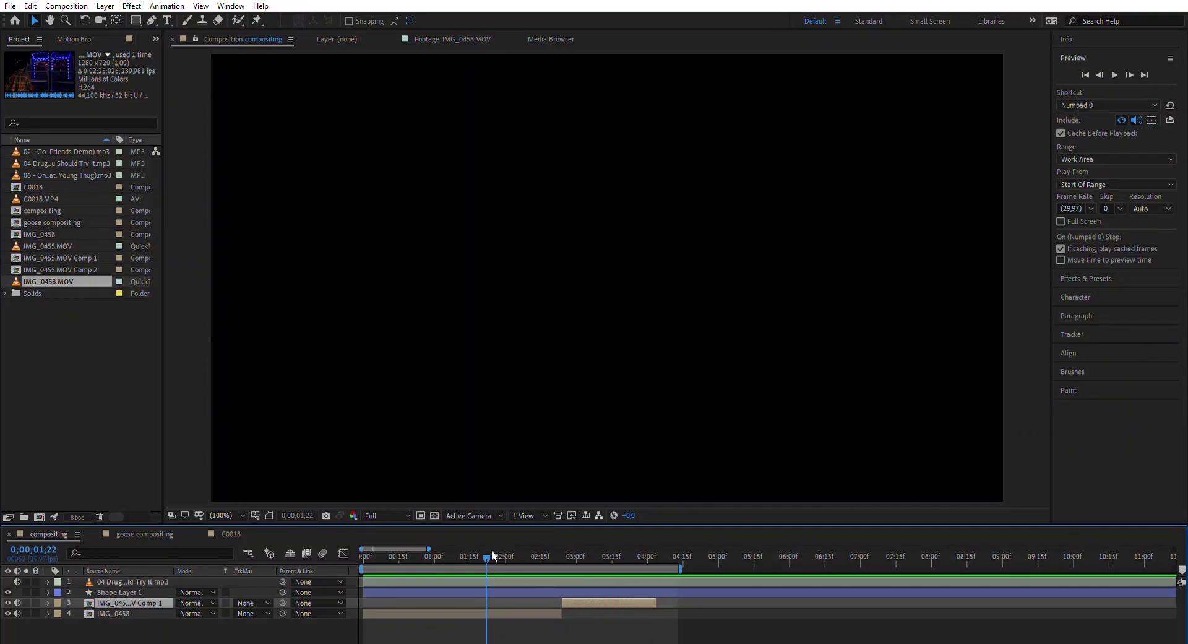
pyautogui.press('space')
pyautogui.moveTo(494, 553)
pyautogui.mouseDown()
pyautogui.moveTo(473, 553)
pyautogui.moveTo(503, 555)
pyautogui.moveTo(488, 556)
pyautogui.mouseUp()
pyautogui.hotkey('ctrl', 'Right')
pyautogui.hotkey('ctrl', 'Right')
pyautogui.hotkey('ctrl', 'Right')
pyautogui.hotkey('ctrl', 'Right')
pyautogui.hotkey('ctrl', 'Right')
pyautogui.hotkey('ctrl', 'Right')
pyautogui.hotkey('ctrl', 'Right')
pyautogui.hotkey('ctrl', 'Right')
pyautogui.hotkey('ctrl', 'Right')
pyautogui.hotkey('ctrl', 'Right')
pyautogui.moveTo(506, 555); pyautogui.dragTo(624, 576)
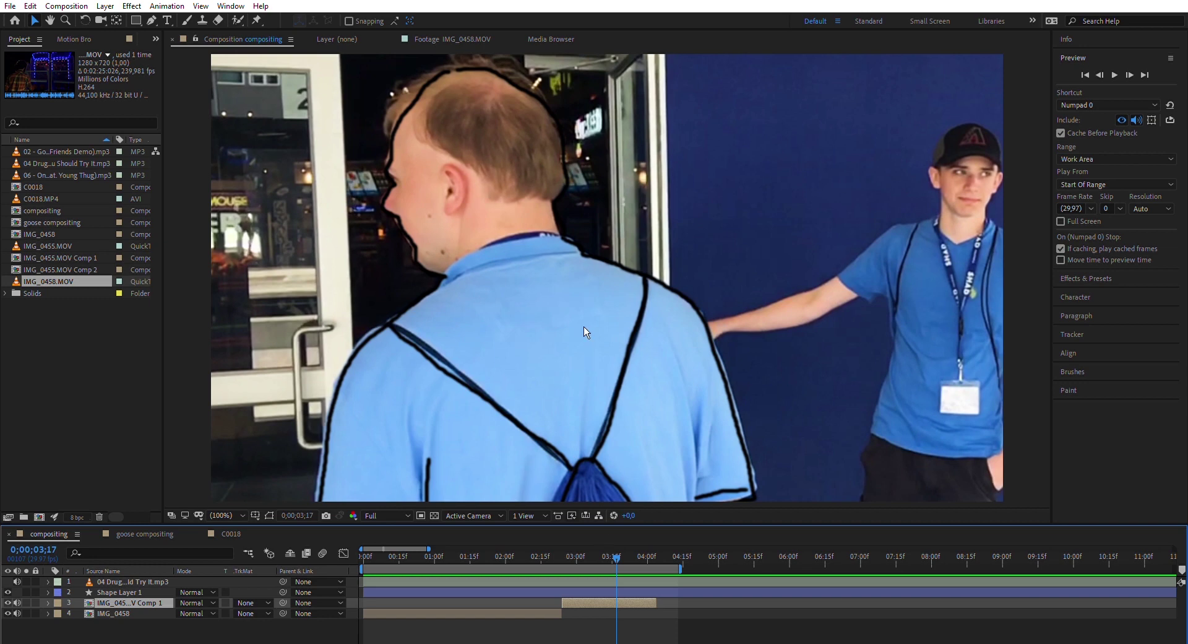
pyautogui.moveTo(622, 556); pyautogui.dragTo(598, 550)
# - Open the goose compositing composition and preview its outlined goose section
pyautogui.click(142, 534)
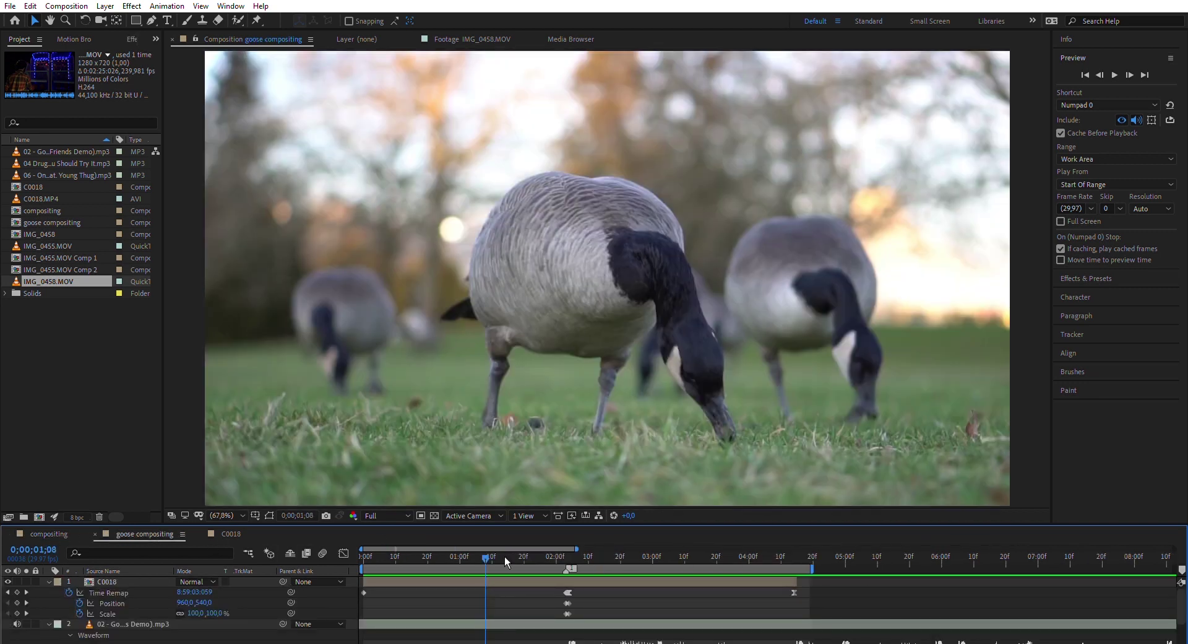
pyautogui.click(553, 556)
pyautogui.press('space')
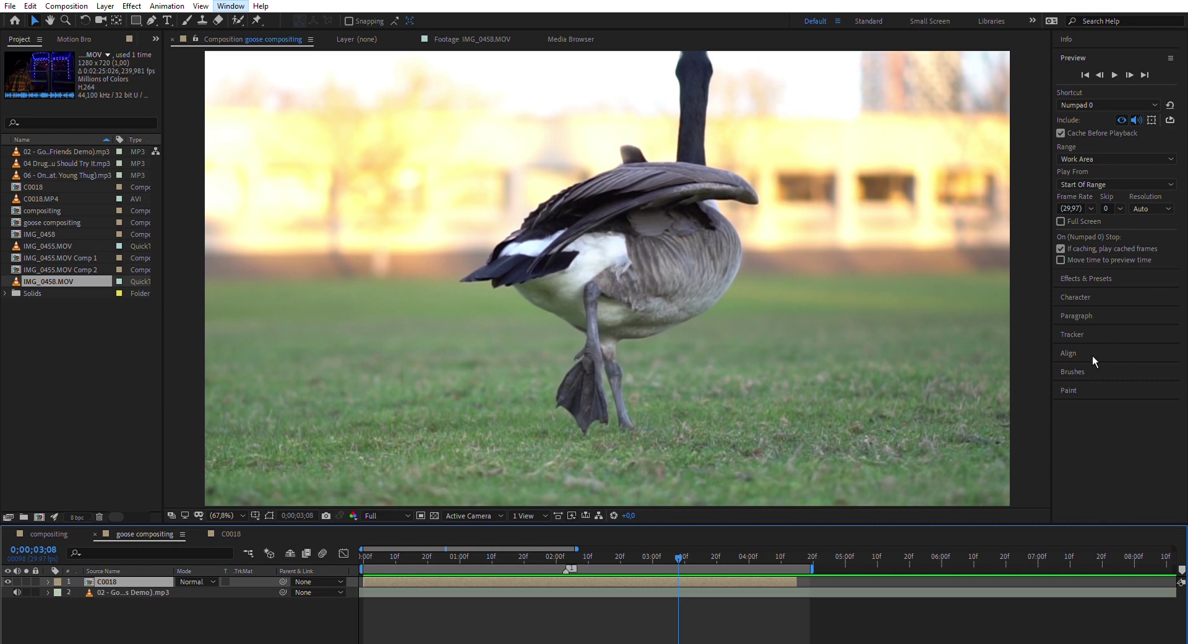
# - Display the paint and brush settings, activate the Brush tool and open layer C0018 for painting
pyautogui.click(1092, 381)
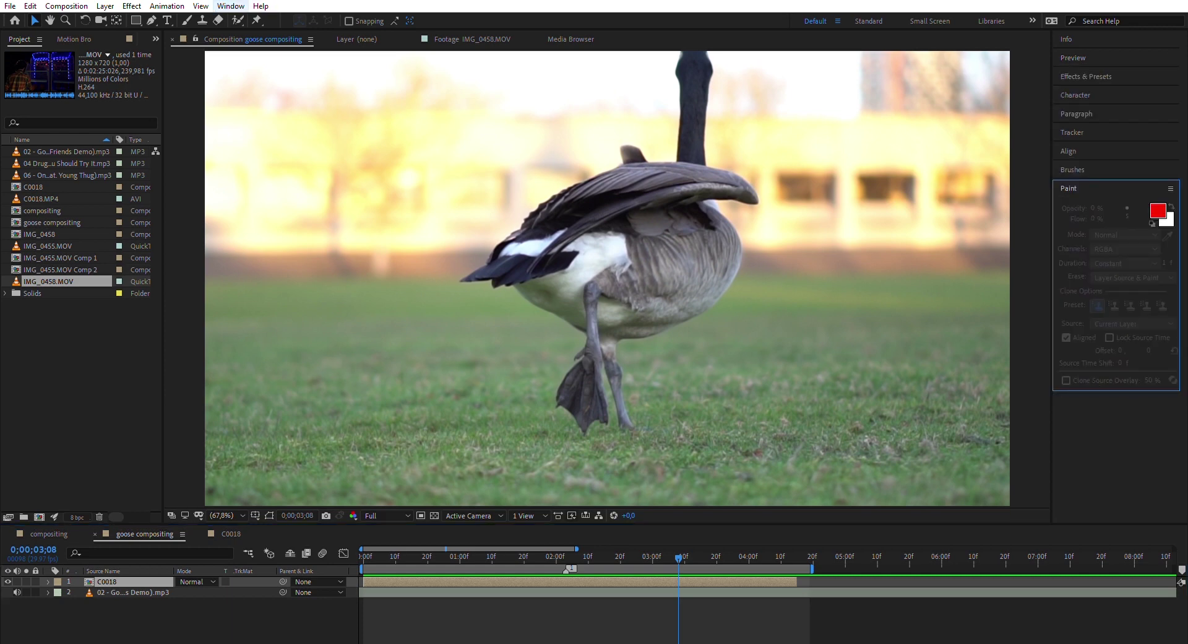
pyautogui.click(1085, 173)
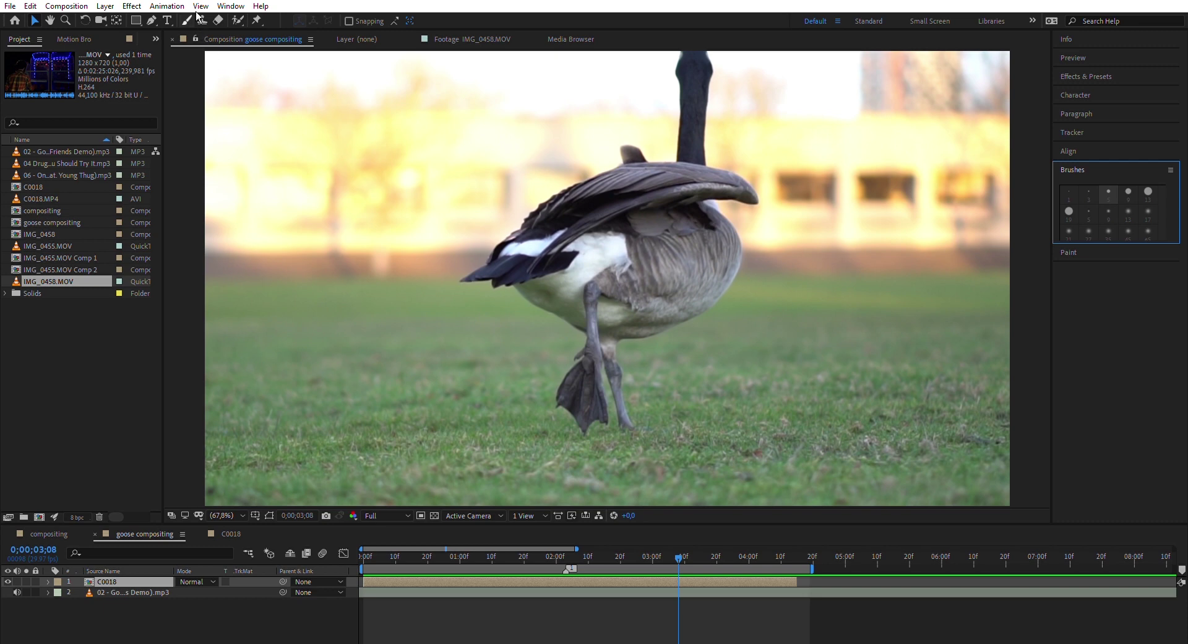
pyautogui.hotkey('ctrl', 'b')
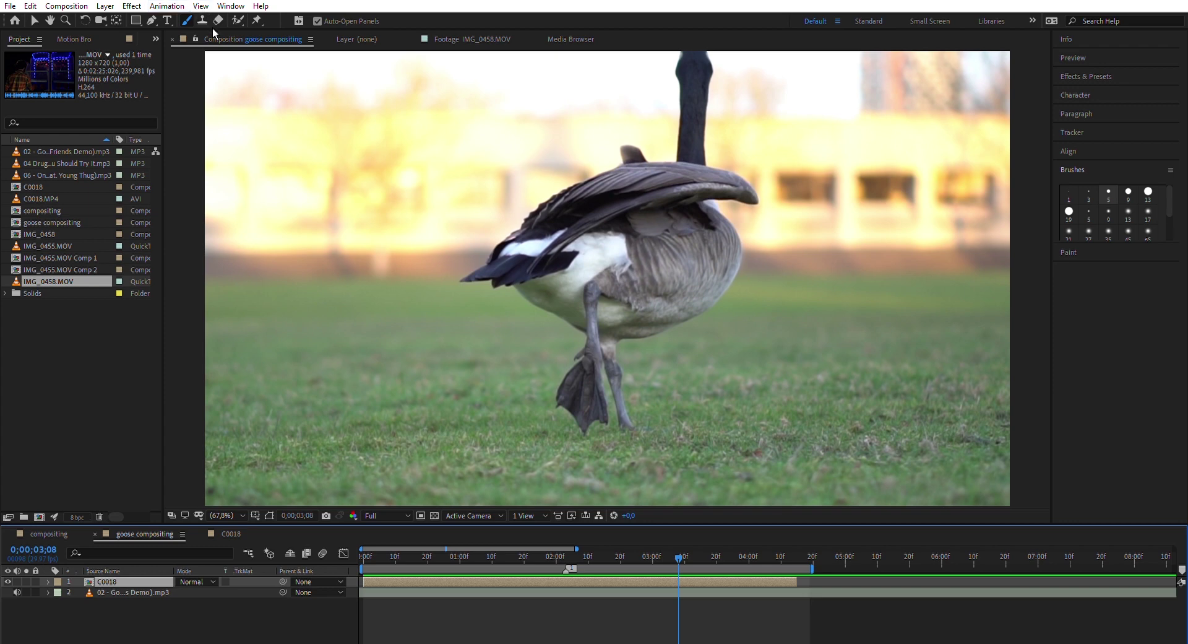
pyautogui.doubleClick(98, 580)
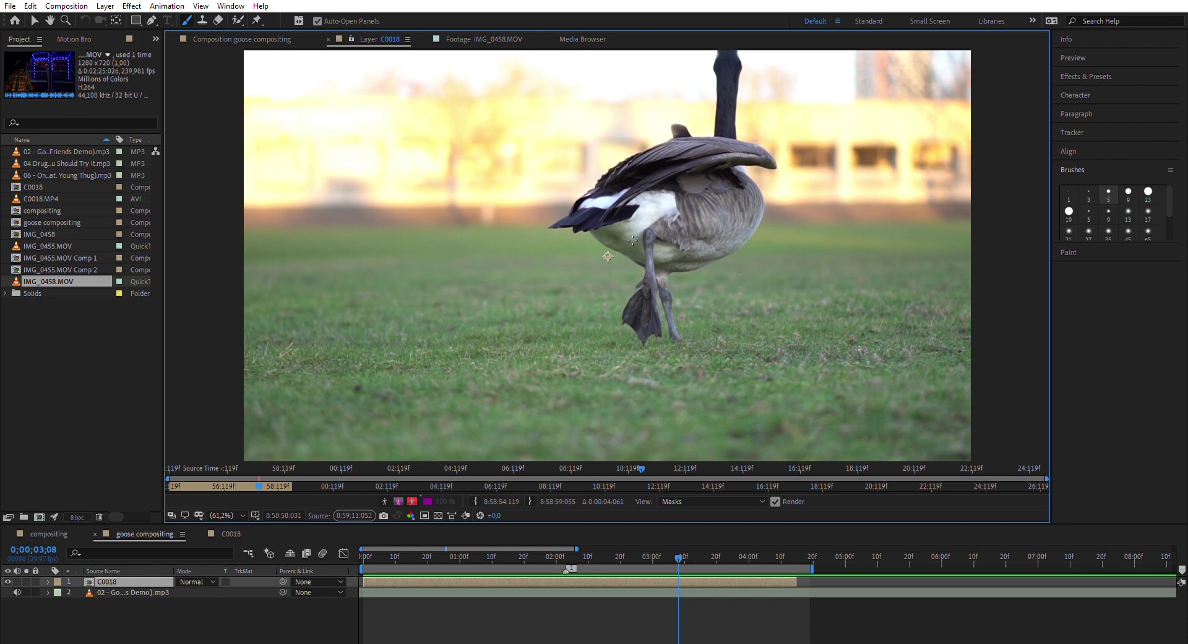
# - Set the current time to 0;00;02;04 and frame the goose at 100% magnification in the C0018 layer view
pyautogui.moveTo(679, 556); pyautogui.dragTo(572, 552)
pyautogui.scroll(2, 720, 170)
pyautogui.scroll(-4, 718, 186)
pyautogui.scroll(5, 689, 296)
pyautogui.scroll(-4, 692, 300)
pyautogui.scroll(3, 700, 254)
pyautogui.scroll(-1, 662, 216)
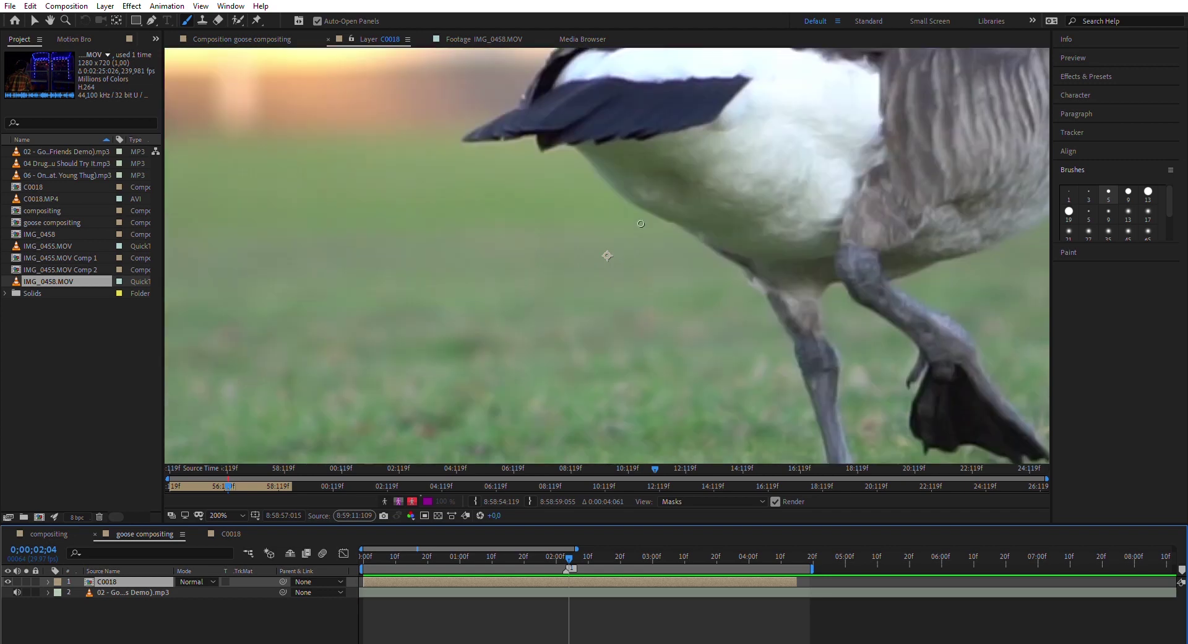
pyautogui.press('space')
pyautogui.moveTo(787, 137)
pyautogui.mouseDown()
pyautogui.moveTo(695, 345)
pyautogui.moveTo(594, 273)
pyautogui.moveTo(642, 319)
pyautogui.moveTo(629, 373)
pyautogui.moveTo(648, 342)
pyautogui.mouseUp()
pyautogui.scroll(-1, 647, 343)
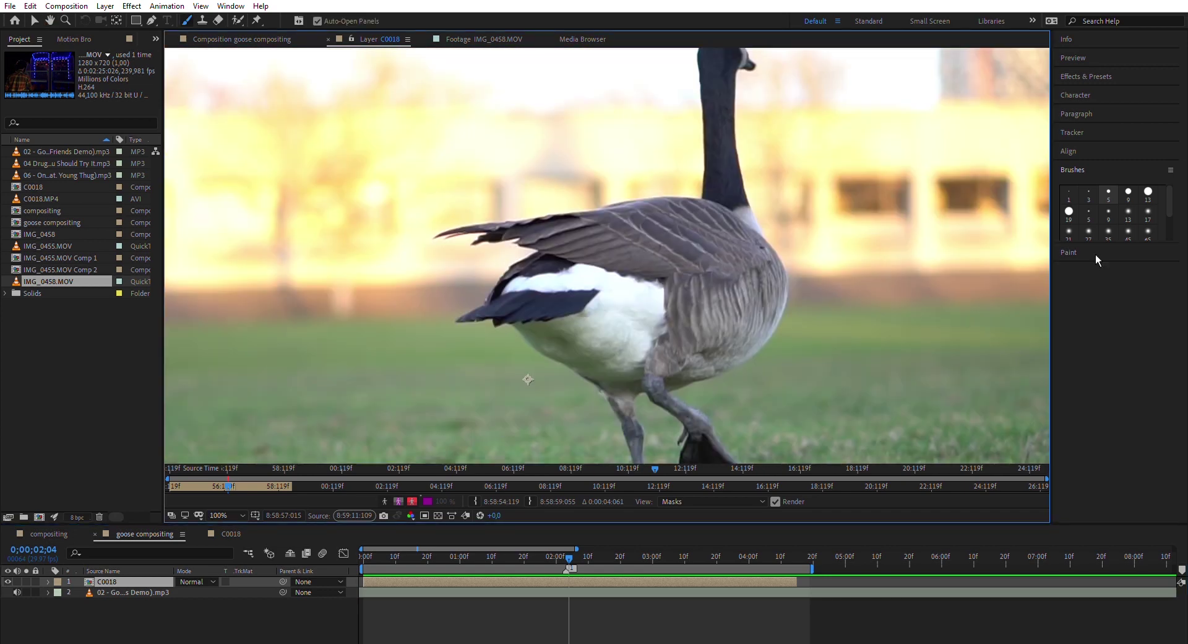
# - Try out the 9 and 13 pixel hard round brushes with yellow test strokes over and beside the goose
pyautogui.click(1095, 250)
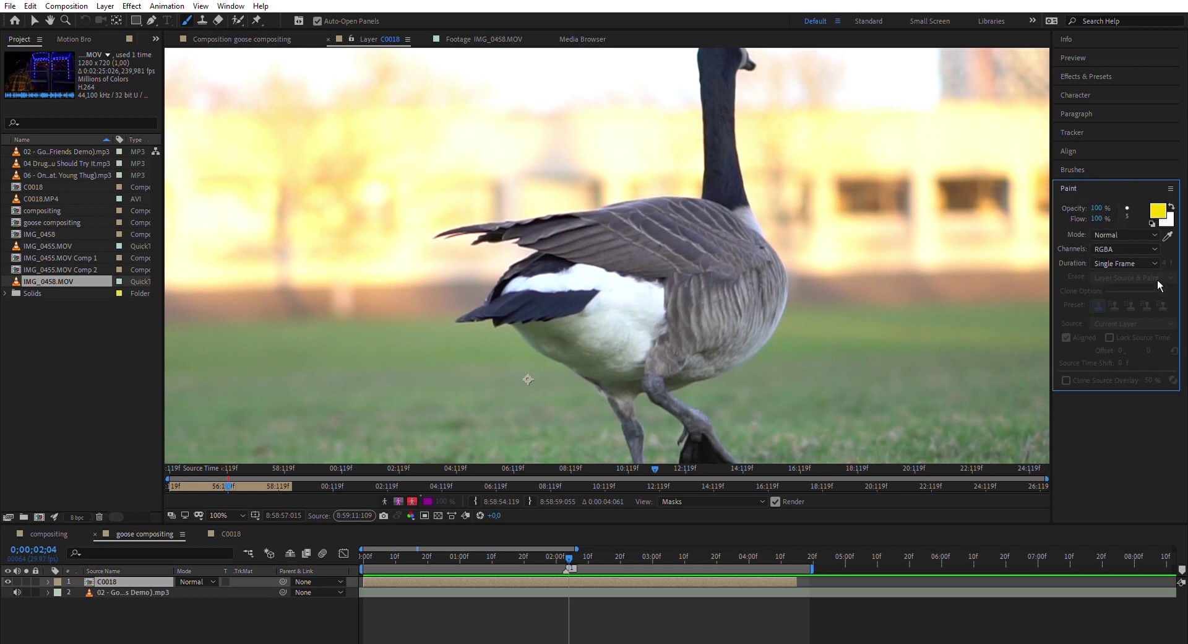
pyautogui.click(1122, 171)
pyautogui.click(1102, 248)
pyautogui.click(1137, 169)
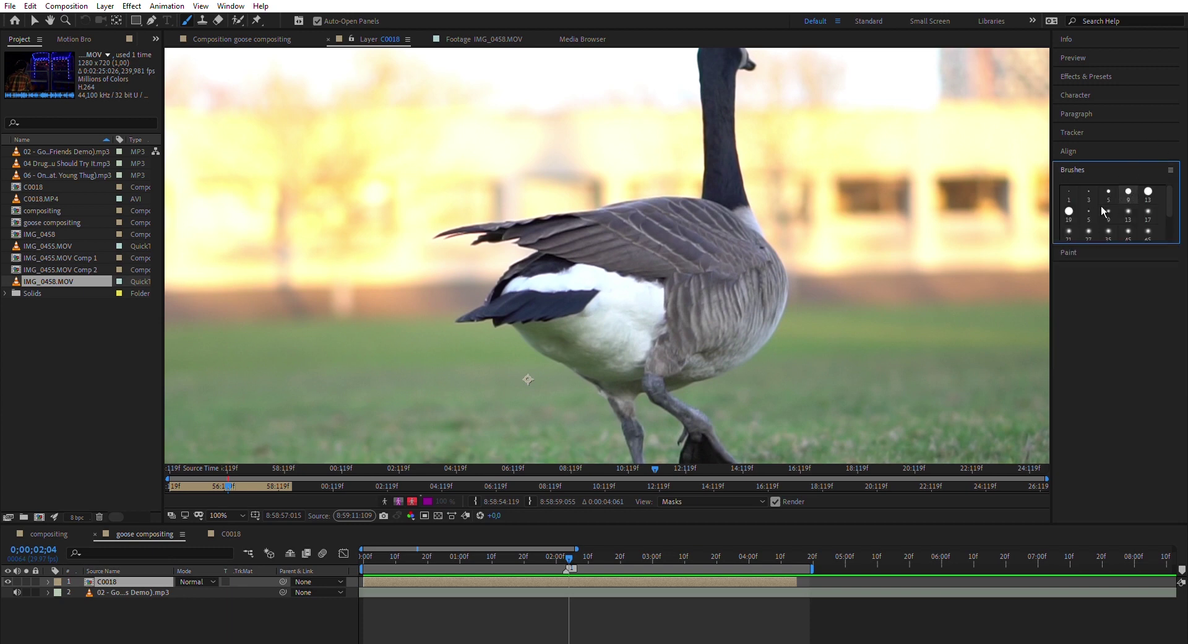
pyautogui.moveTo(681, 208)
pyautogui.mouseDown()
pyautogui.moveTo(706, 181)
pyautogui.moveTo(693, 262)
pyautogui.mouseUp()
pyautogui.click(1151, 194)
pyautogui.moveTo(768, 181)
pyautogui.mouseDown()
pyautogui.moveTo(840, 211)
pyautogui.moveTo(802, 174)
pyautogui.moveTo(758, 238)
pyautogui.mouseUp()
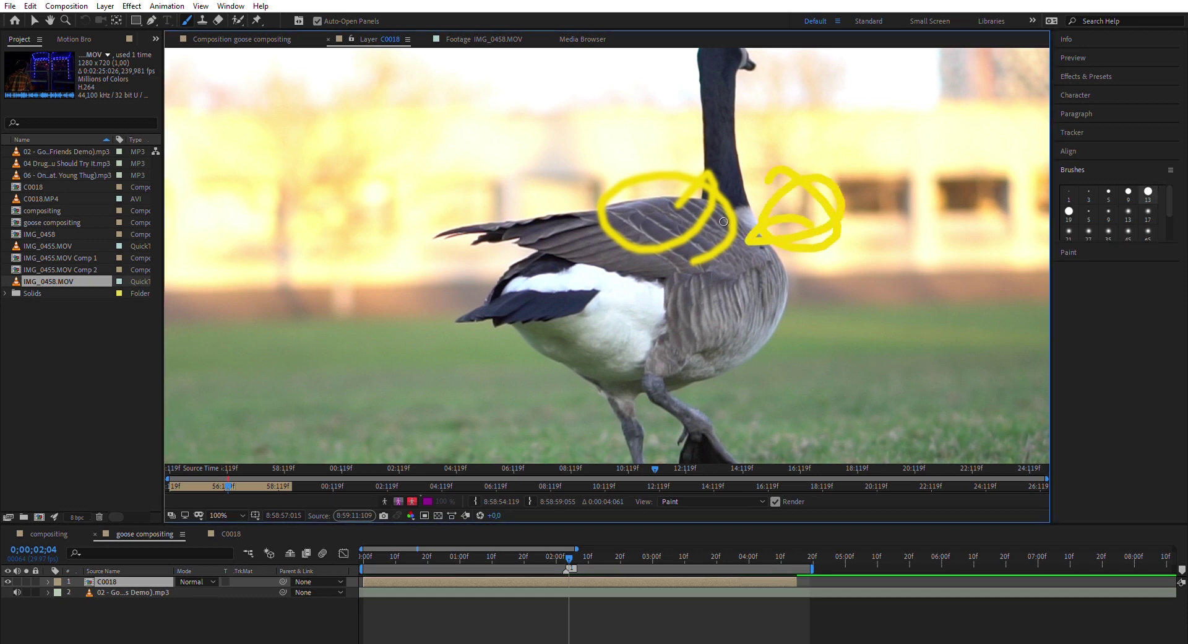
pyautogui.click(1112, 190)
pyautogui.moveTo(848, 207)
pyautogui.mouseDown()
pyautogui.moveTo(905, 237)
pyautogui.moveTo(837, 227)
pyautogui.moveTo(857, 242)
pyautogui.mouseUp()
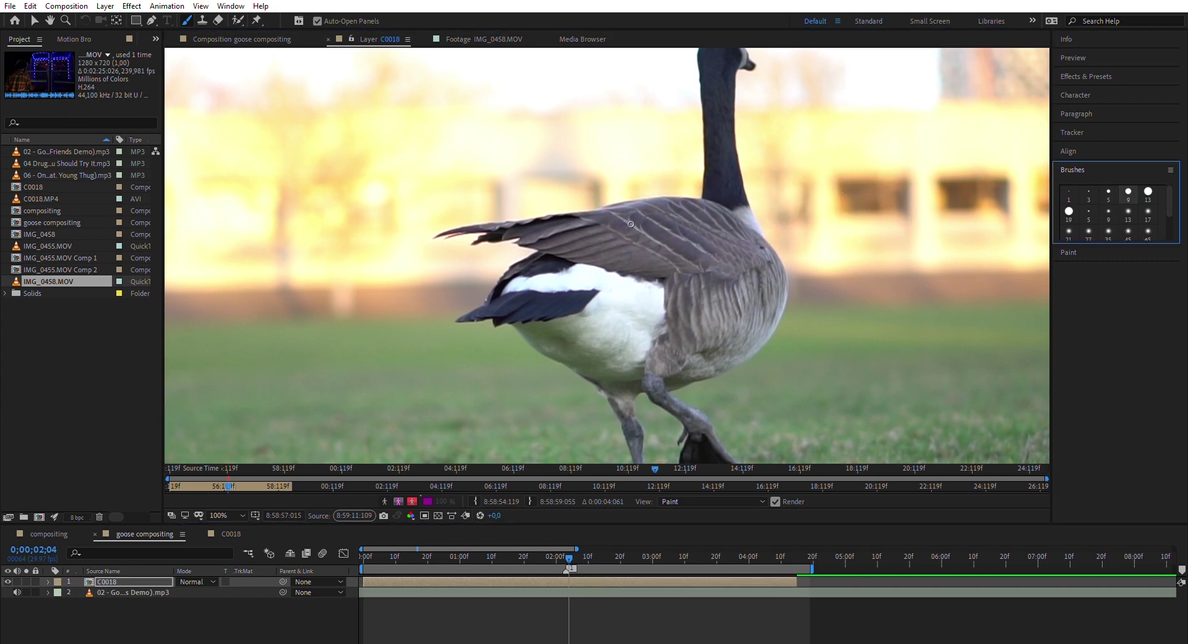
# - Try smaller brush sizes, including 5 pixels, with test strokes along the goose's back and undo them
pyautogui.moveTo(632, 199)
pyautogui.mouseDown()
pyautogui.moveTo(695, 187)
pyautogui.moveTo(701, 138)
pyautogui.mouseUp()
pyautogui.click(1109, 190)
pyautogui.moveTo(612, 205)
pyautogui.mouseDown()
pyautogui.moveTo(690, 183)
pyautogui.moveTo(749, 205)
pyautogui.mouseUp()
pyautogui.hotkey('ctrl', 'z')
pyautogui.scroll(-2, 1140, 207)
pyautogui.scroll(2, 1147, 220)
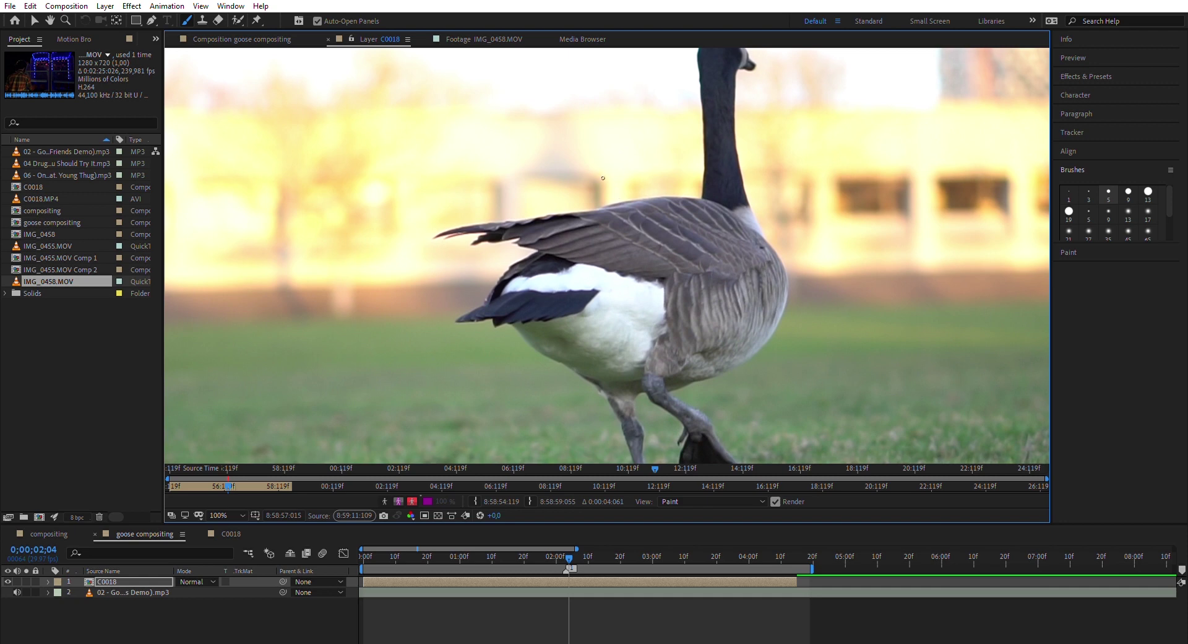
pyautogui.moveTo(577, 197)
pyautogui.mouseDown()
pyautogui.moveTo(692, 198)
pyautogui.moveTo(578, 197)
pyautogui.mouseUp()
# - Choose a larger hard round brush in the paint settings and test it with a stroke at the tail feathers
pyautogui.click(1170, 252)
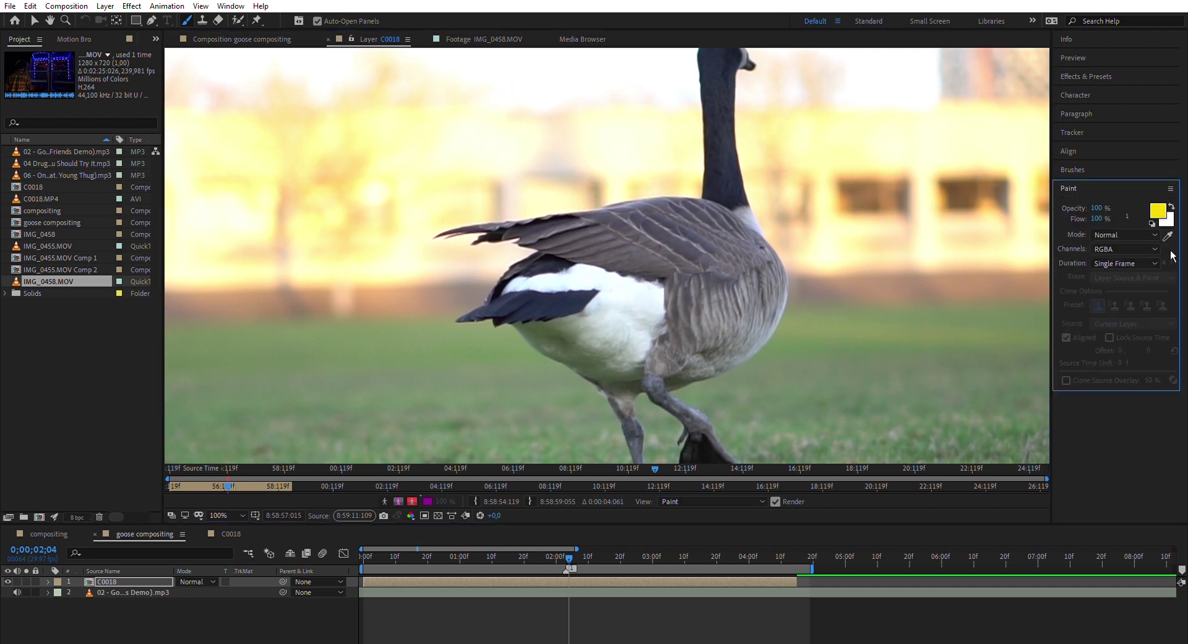
pyautogui.click(1131, 212)
pyautogui.click(1139, 248)
pyautogui.moveTo(451, 225)
pyautogui.mouseDown()
pyautogui.moveTo(661, 232)
pyautogui.moveTo(456, 232)
pyautogui.mouseUp()
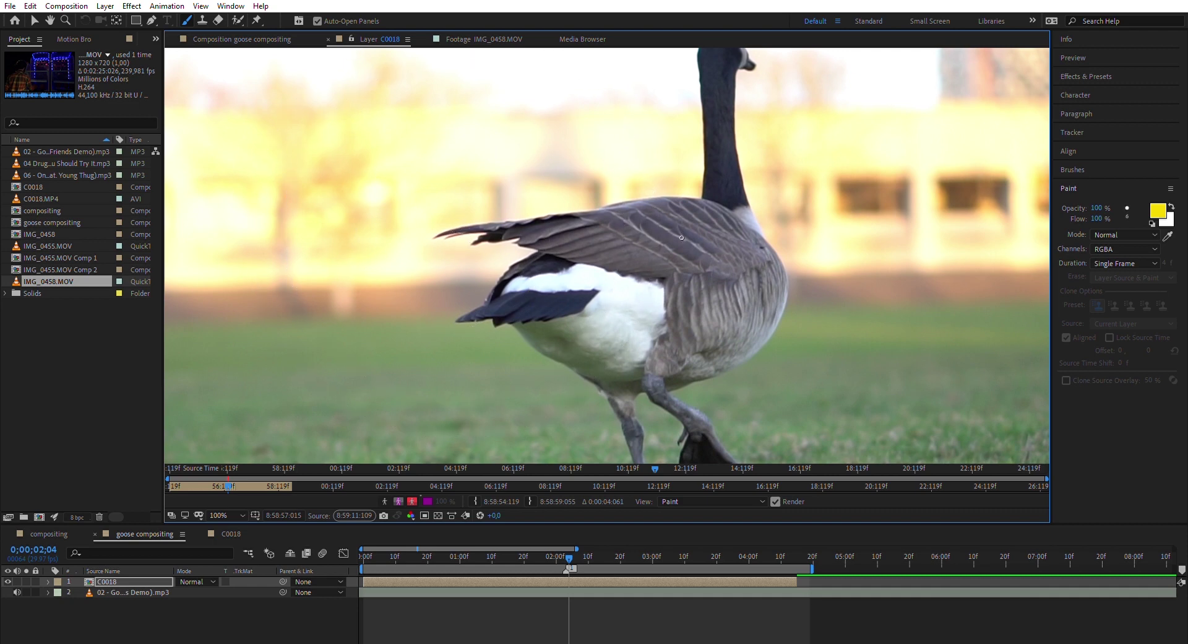
# - Try a white test stroke in Add mode over the goose's body and undo it
pyautogui.click(1169, 205)
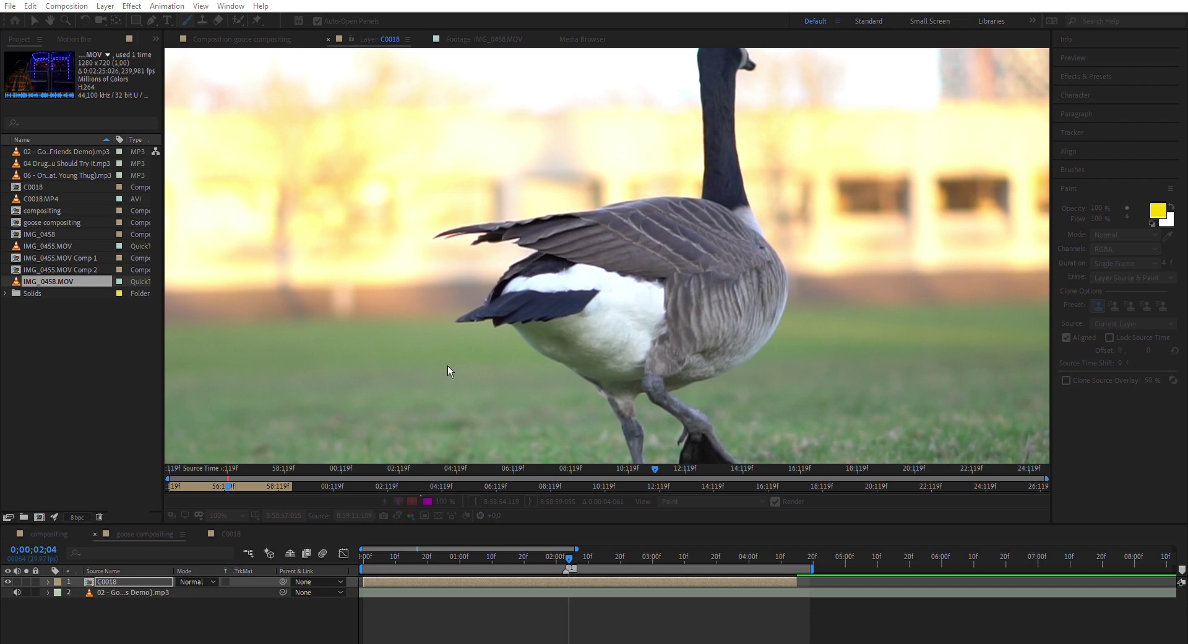
pyautogui.click(496, 328)
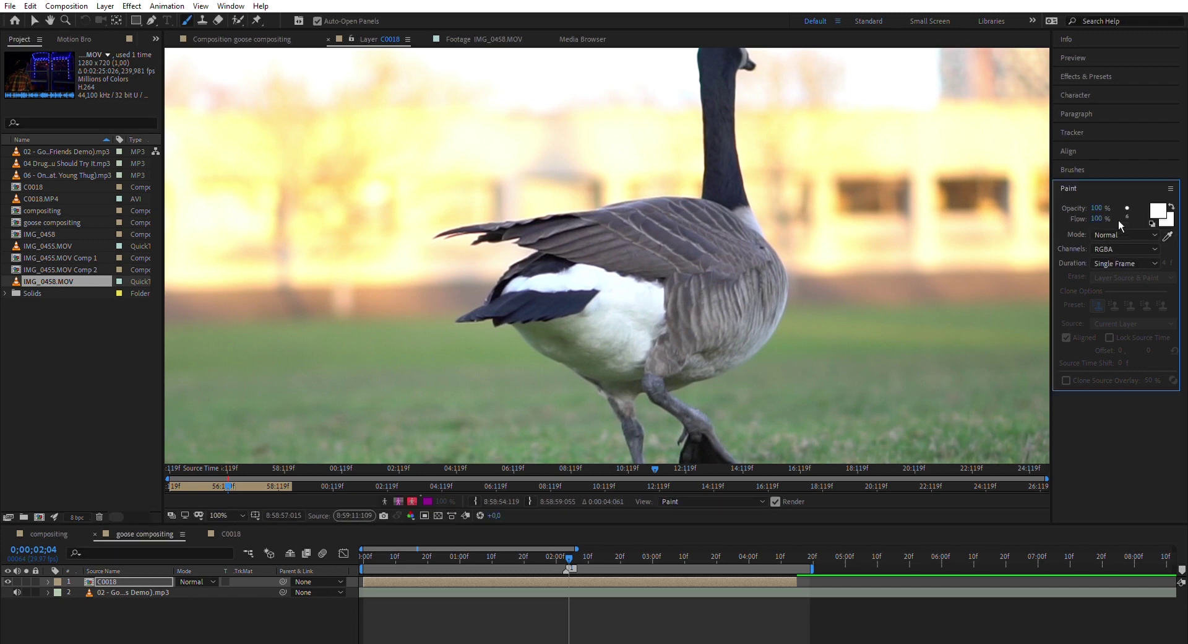
pyautogui.click(1155, 217)
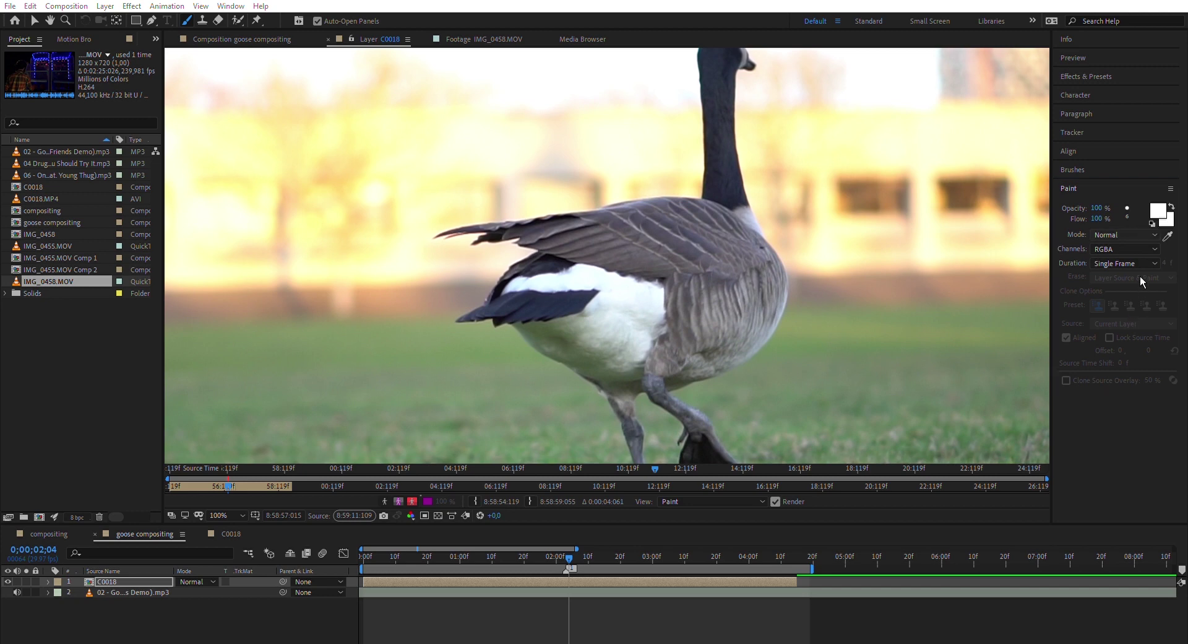
pyautogui.click(1127, 311)
pyautogui.moveTo(675, 253)
pyautogui.mouseDown()
pyautogui.moveTo(773, 230)
pyautogui.moveTo(740, 239)
pyautogui.mouseUp()
pyautogui.click(1146, 229)
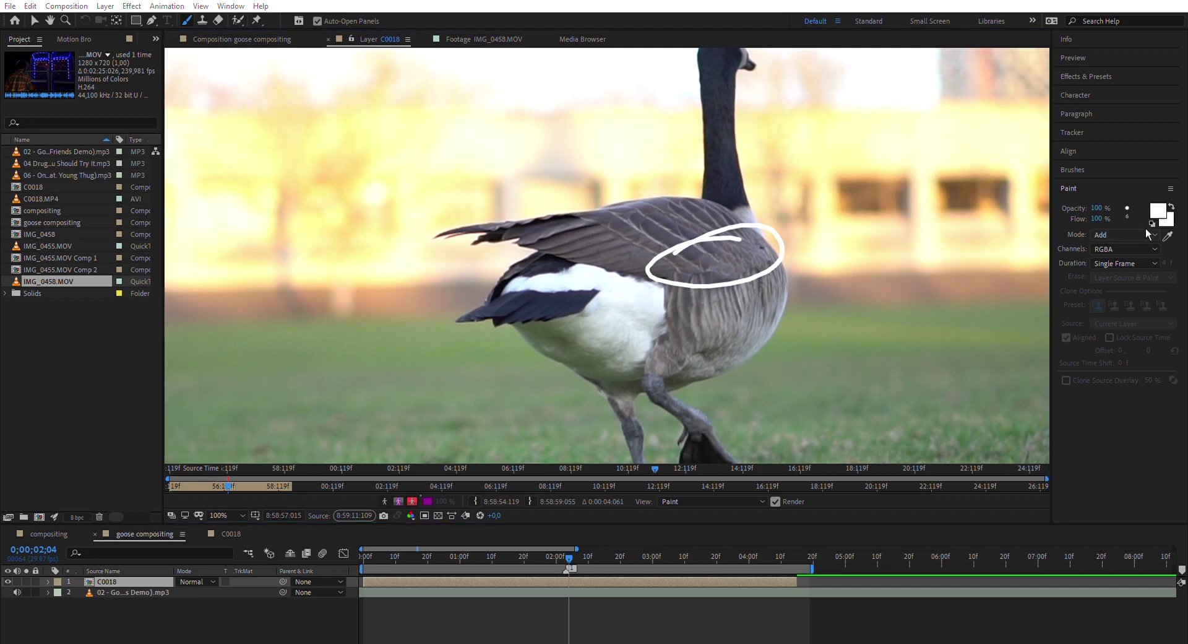
pyautogui.click(1139, 221)
pyautogui.hotkey('ctrl', 'z')
# - Try a red test stroke in Overlay mode over the goose, undo it and restore the paint mode to Normal
pyautogui.click(1161, 208)
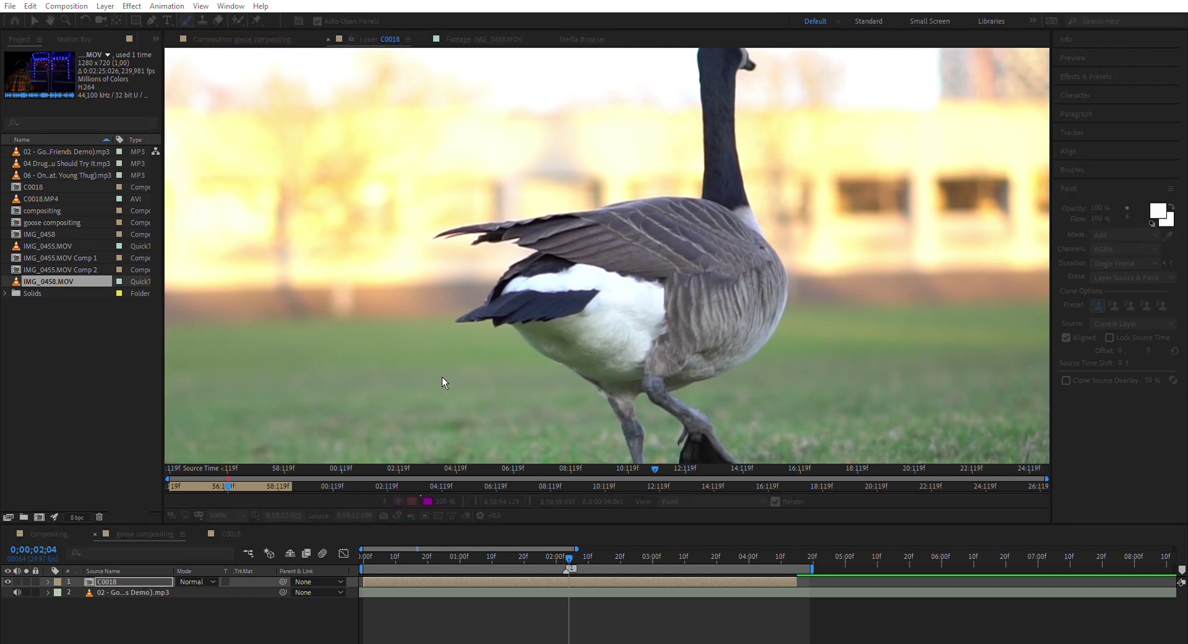
pyautogui.click(462, 333)
pyautogui.click(1115, 232)
pyautogui.click(1125, 388)
pyautogui.moveTo(660, 270)
pyautogui.mouseDown()
pyautogui.moveTo(740, 234)
pyautogui.moveTo(670, 297)
pyautogui.moveTo(560, 295)
pyautogui.moveTo(544, 278)
pyautogui.moveTo(712, 179)
pyautogui.moveTo(776, 94)
pyautogui.moveTo(518, 225)
pyautogui.moveTo(398, 394)
pyautogui.moveTo(592, 171)
pyautogui.moveTo(354, 155)
pyautogui.moveTo(539, 421)
pyautogui.moveTo(532, 324)
pyautogui.mouseUp()
pyautogui.hotkey('ctrl', 'z')
pyautogui.hotkey('ctrl', 'z')
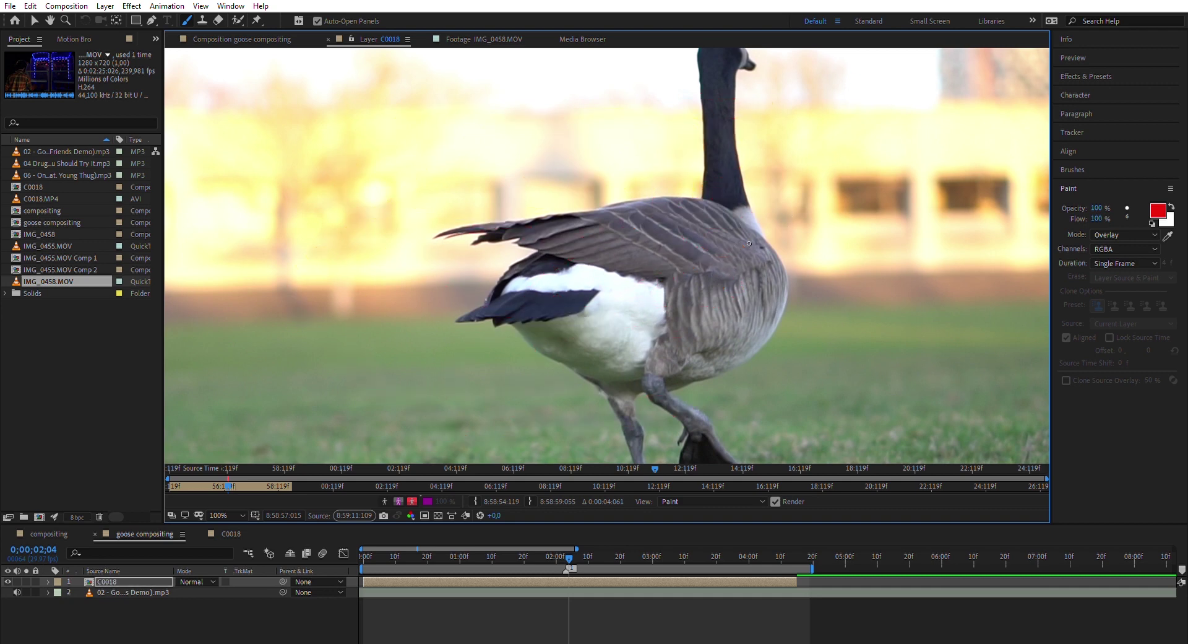
pyautogui.click(1122, 232)
pyautogui.click(1130, 248)
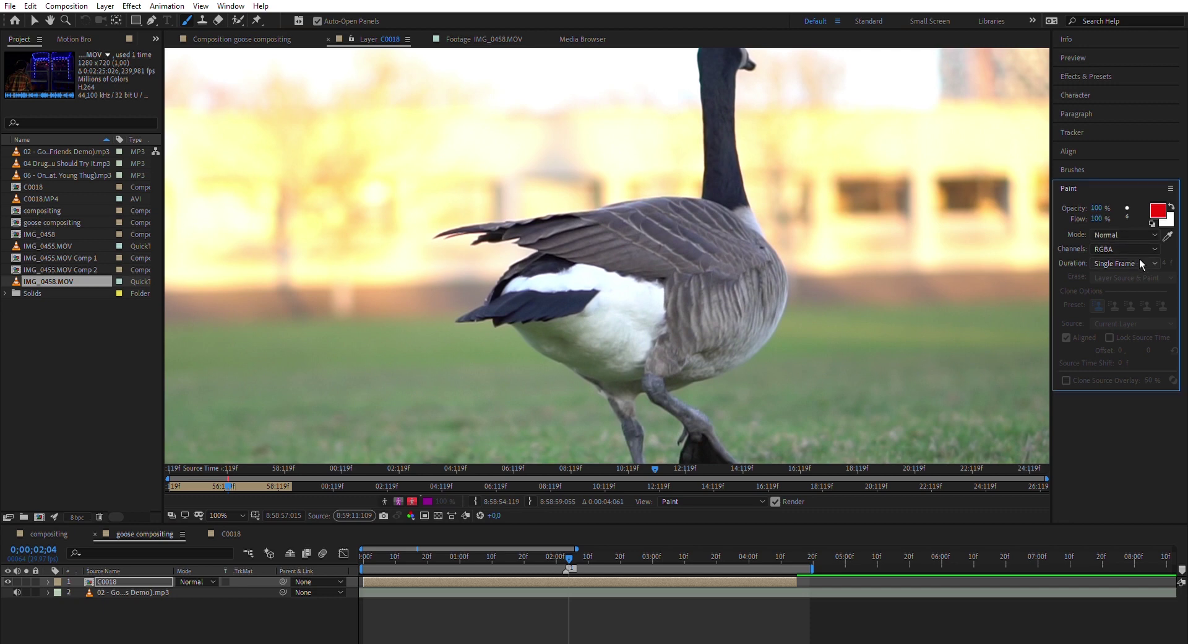
# - Try red outlines along the goose's back and neck on two consecutive frames with Single Frame duration, and undo them
pyautogui.click(1141, 260)
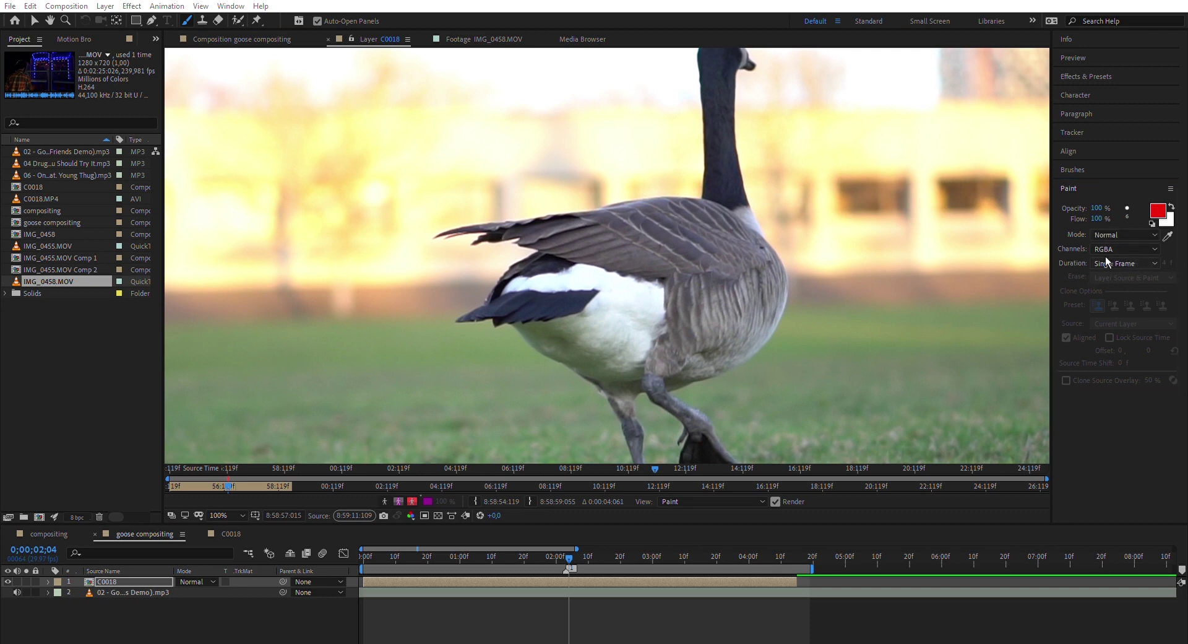
pyautogui.click(1131, 293)
pyautogui.moveTo(572, 212)
pyautogui.mouseDown()
pyautogui.moveTo(707, 185)
pyautogui.moveTo(700, 75)
pyautogui.mouseUp()
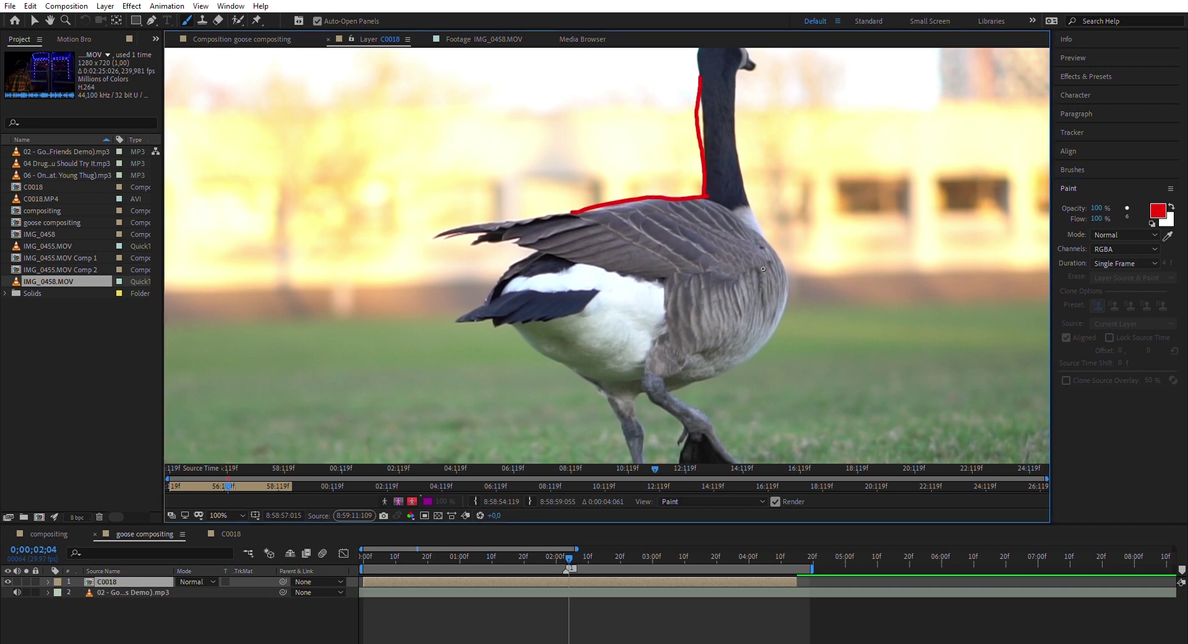
pyautogui.press('pagedown')
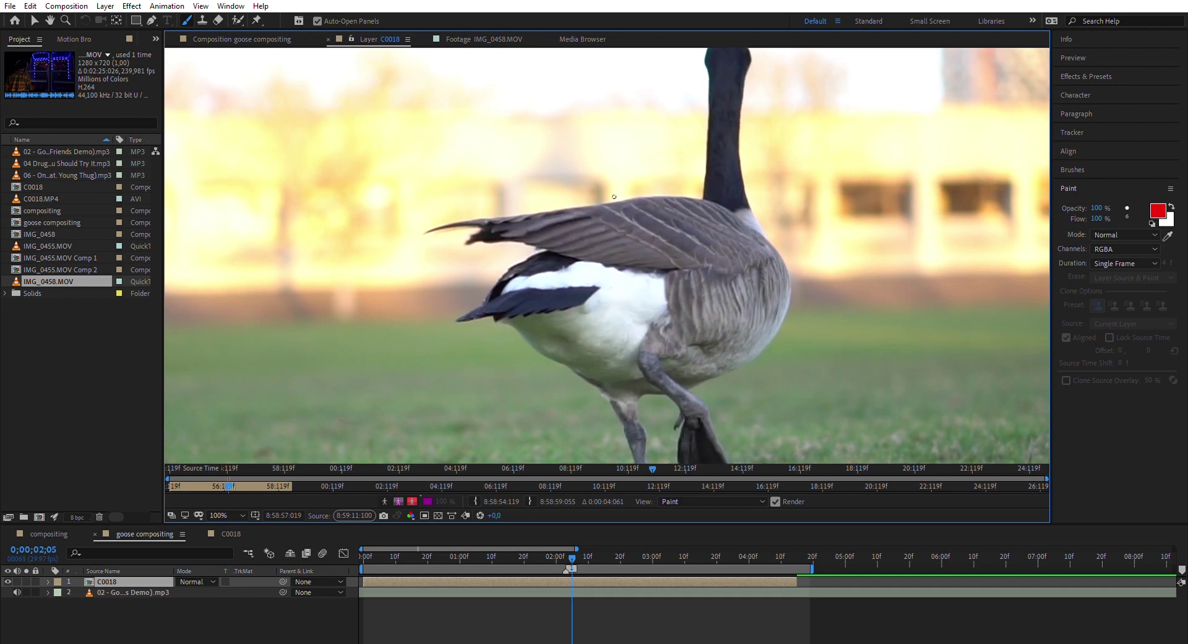
pyautogui.moveTo(423, 233)
pyautogui.mouseDown()
pyautogui.moveTo(468, 209)
pyautogui.moveTo(707, 187)
pyautogui.moveTo(703, 53)
pyautogui.mouseUp()
pyautogui.press('pageup')
pyautogui.press('pageup')
pyautogui.press('pagedown')
pyautogui.press('pagedown')
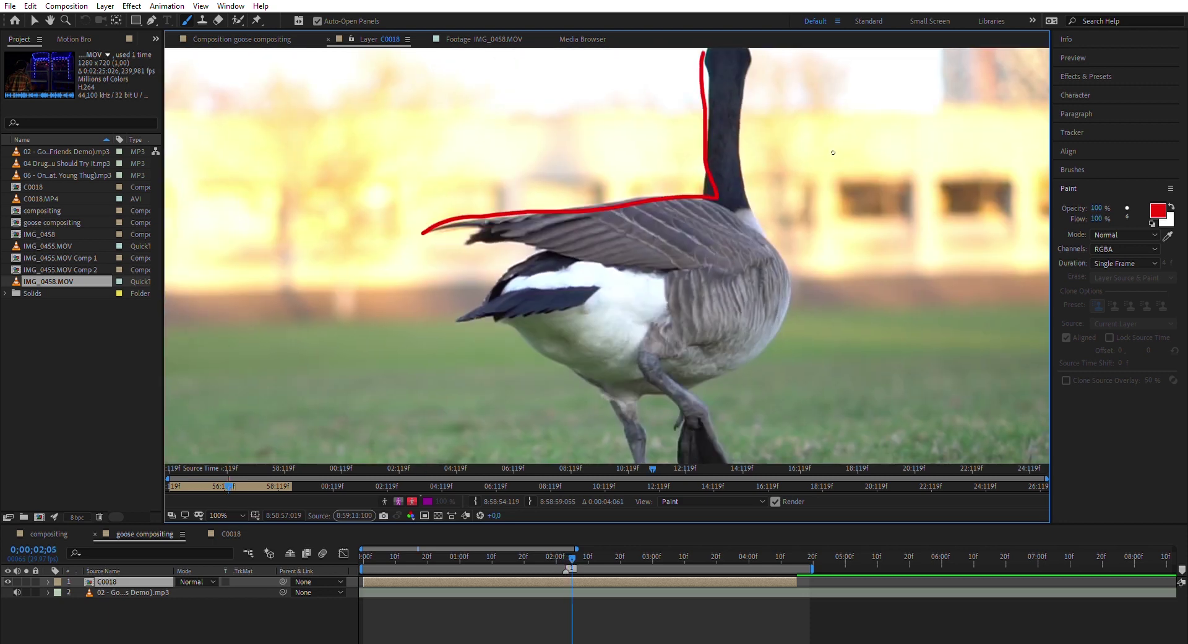
pyautogui.hotkey('ctrl', 'z')
pyautogui.press('pageup')
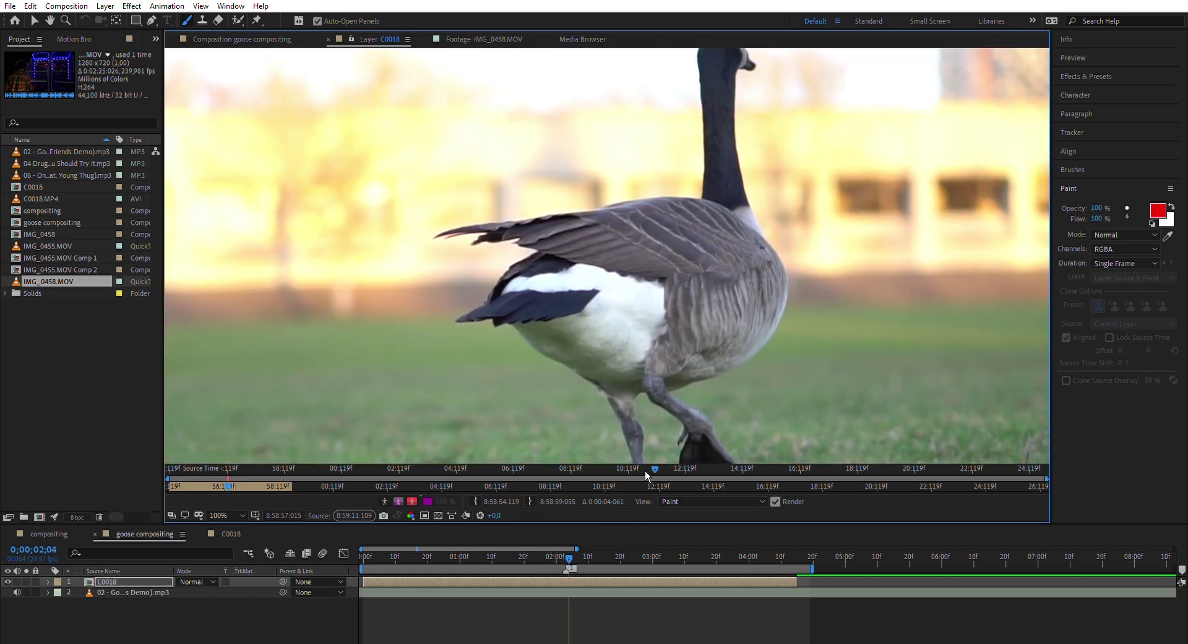
# - Try a red back-and-neck outline with Write On duration, undo it and return the duration to Single Frame
pyautogui.press('pageup')
pyautogui.press('pagedown')
pyautogui.click(1136, 261)
pyautogui.click(1131, 289)
pyautogui.moveTo(435, 227)
pyautogui.mouseDown()
pyautogui.moveTo(698, 193)
pyautogui.moveTo(709, 135)
pyautogui.moveTo(702, 69)
pyautogui.mouseUp()
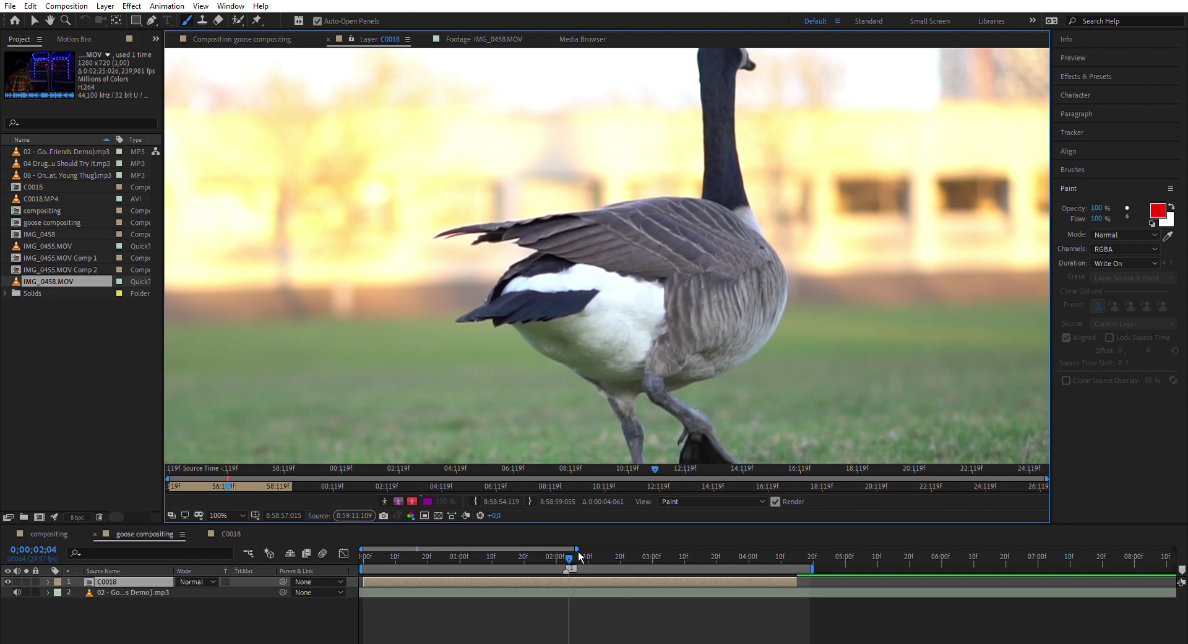
pyautogui.moveTo(579, 555)
pyautogui.mouseDown()
pyautogui.moveTo(749, 549)
pyautogui.moveTo(570, 561)
pyautogui.moveTo(591, 550)
pyautogui.mouseUp()
pyautogui.moveTo(567, 552); pyautogui.dragTo(562, 549)
pyautogui.click(1119, 260)
pyautogui.click(1126, 273)
# - Set the paint colour to white, test it with a stroke at the base of the goose's neck and undo the stroke
pyautogui.click(1156, 211)
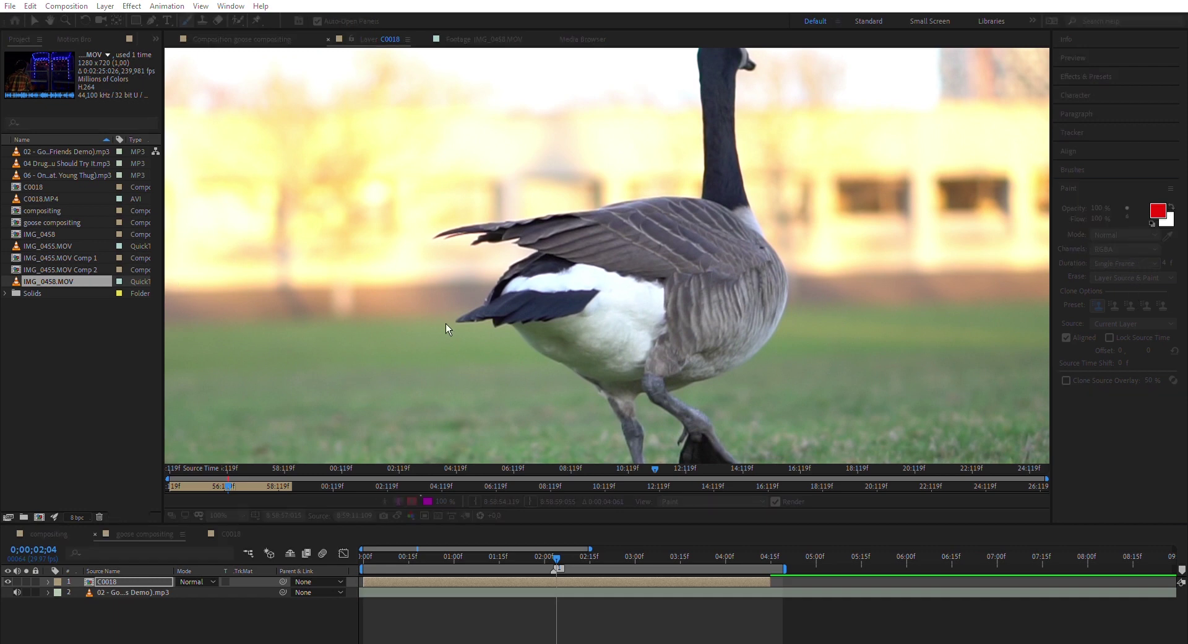
pyautogui.click(683, 328)
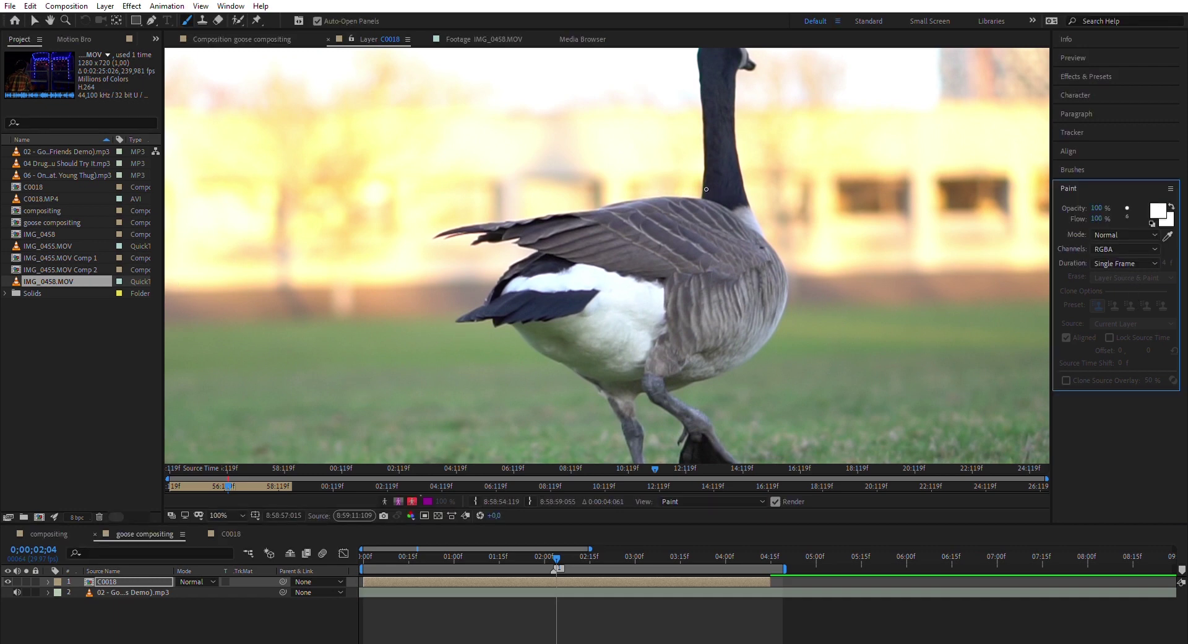
pyautogui.moveTo(702, 170)
pyautogui.mouseDown()
pyautogui.moveTo(703, 127)
pyautogui.moveTo(704, 187)
pyautogui.moveTo(653, 201)
pyautogui.mouseUp()
pyautogui.hotkey('ctrl', 'z')
# - Outline the neck's outer edge and the wing's upper edge in white, and scrub back to 0;00;02;11 to check the outlined frames
pyautogui.press('pagedown')
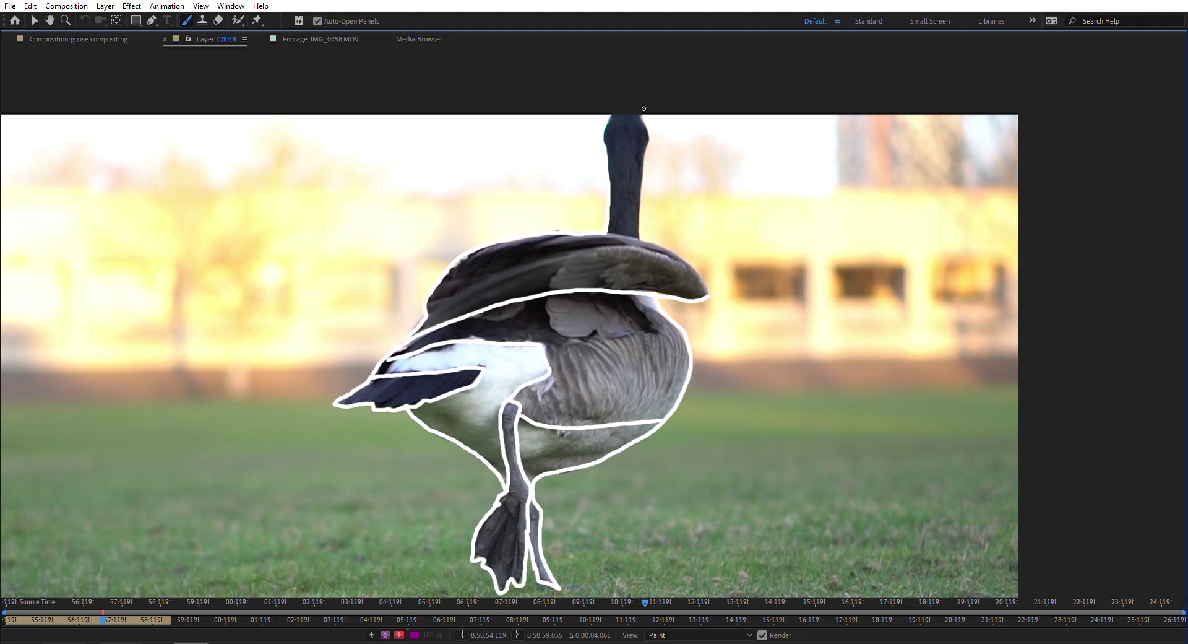
pyautogui.moveTo(653, 132)
pyautogui.mouseDown()
pyautogui.moveTo(642, 228)
pyautogui.moveTo(718, 286)
pyautogui.mouseUp()
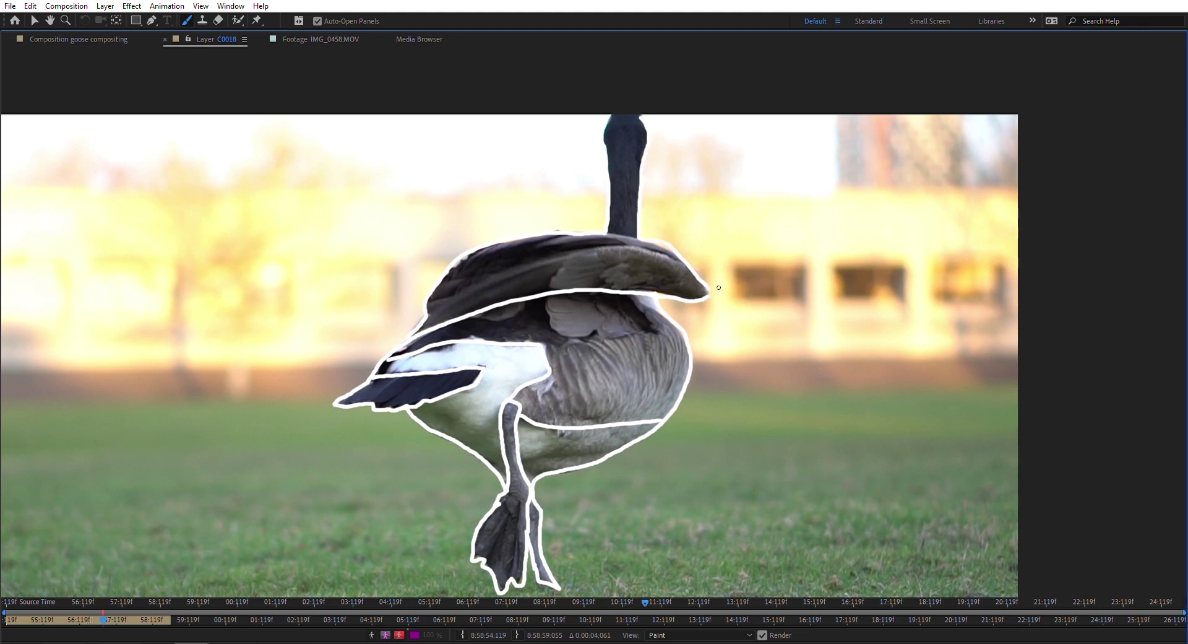
pyautogui.press('`')
pyautogui.moveTo(602, 557); pyautogui.dragTo(579, 546)
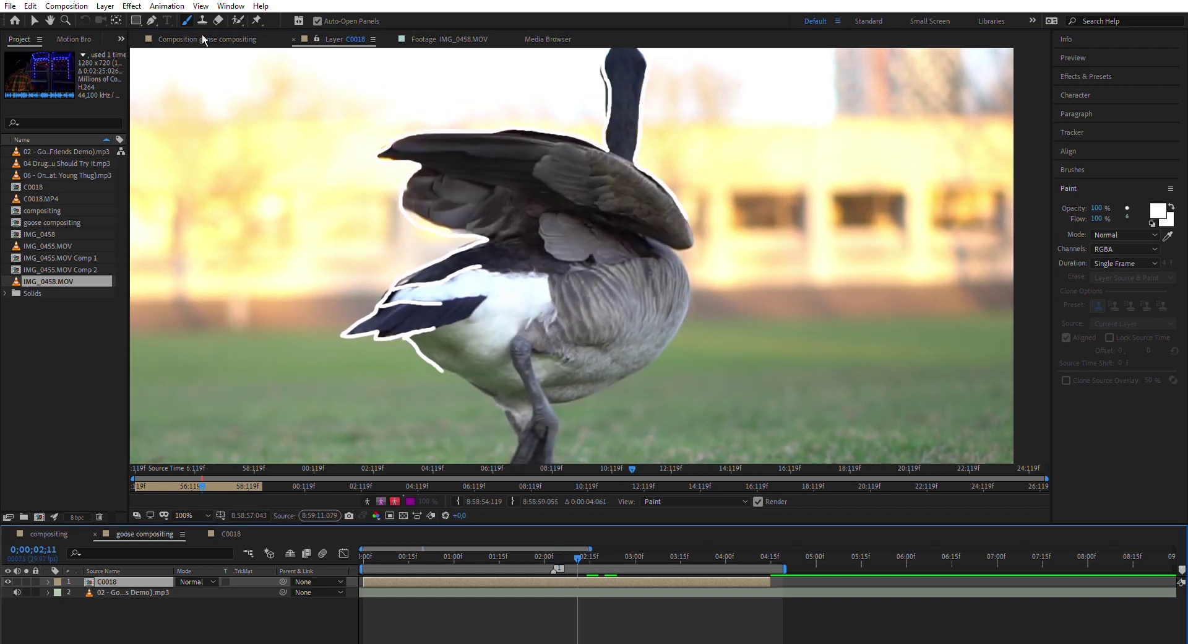
# - Preview the outlined goose frames in the goose compositing composition, playing them and stepping frame by frame around 0;00;02;14
pyautogui.click(197, 40)
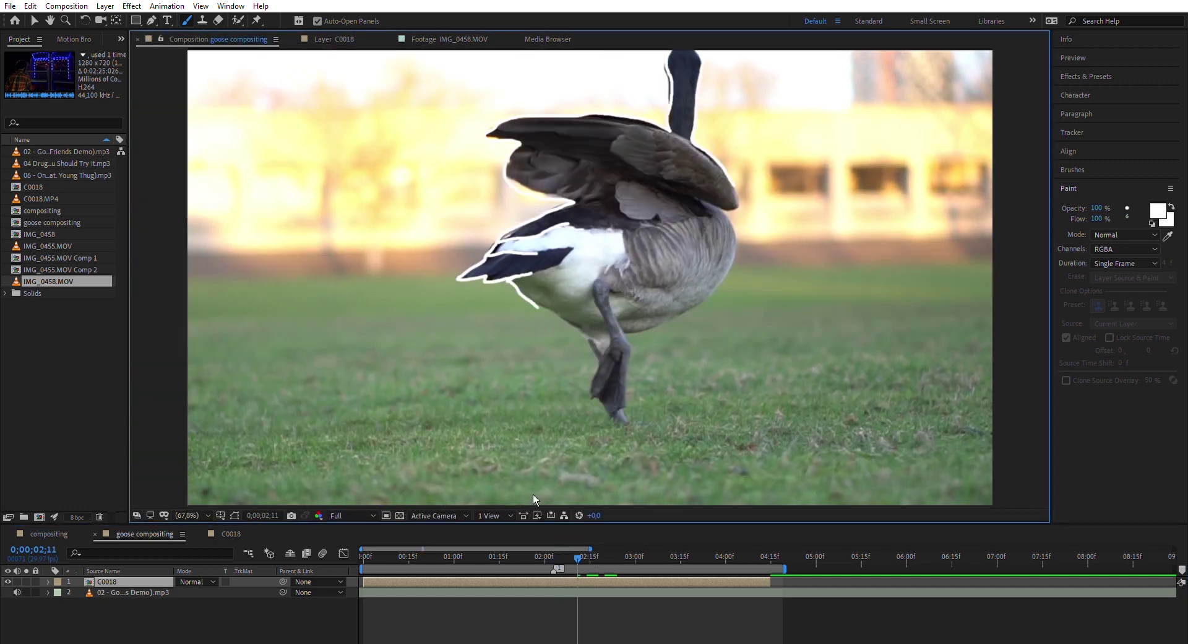
pyautogui.moveTo(574, 555); pyautogui.dragTo(545, 549)
pyautogui.press('space')
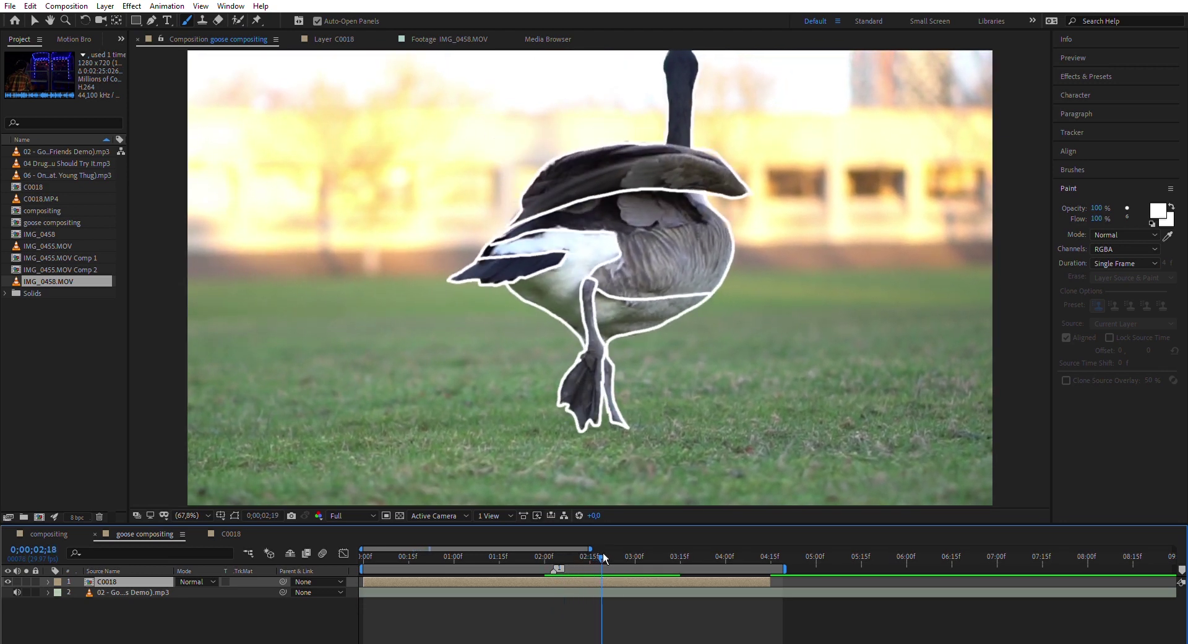
pyautogui.moveTo(613, 554)
pyautogui.mouseDown()
pyautogui.moveTo(584, 549)
pyautogui.moveTo(607, 547)
pyautogui.mouseUp()
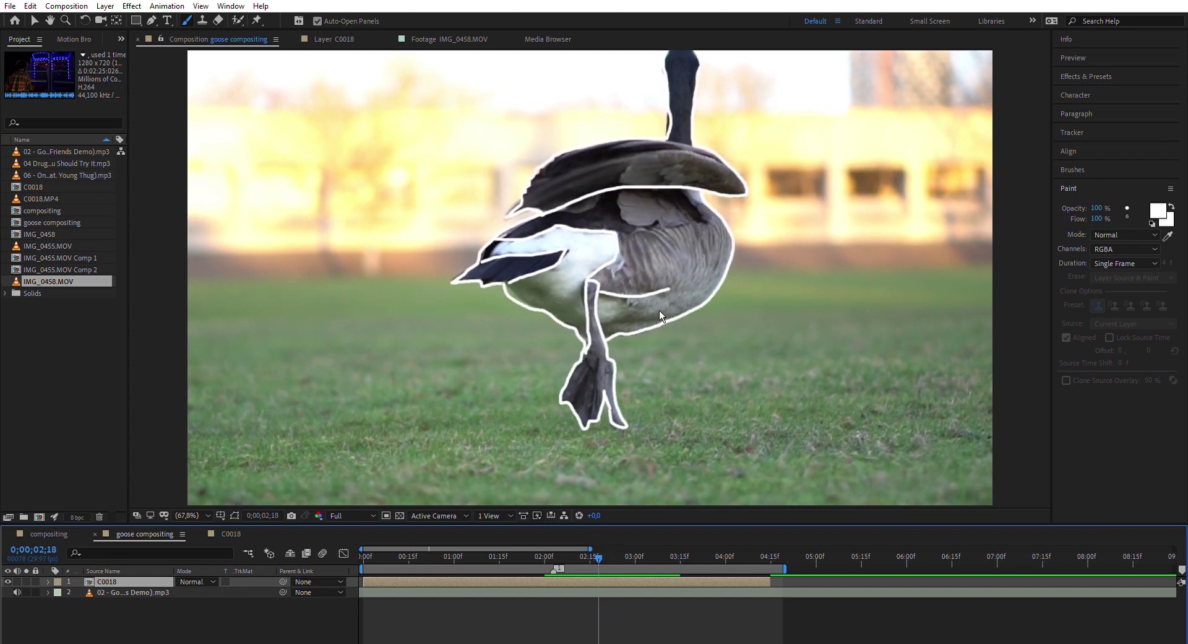
pyautogui.moveTo(608, 548)
pyautogui.mouseDown()
pyautogui.moveTo(578, 559)
pyautogui.moveTo(594, 559)
pyautogui.mouseUp()
pyautogui.press('pageup')
pyautogui.press('pageup')
pyautogui.press('pageup')
pyautogui.press('pageup')
pyautogui.press('pageup')
pyautogui.click(589, 556)
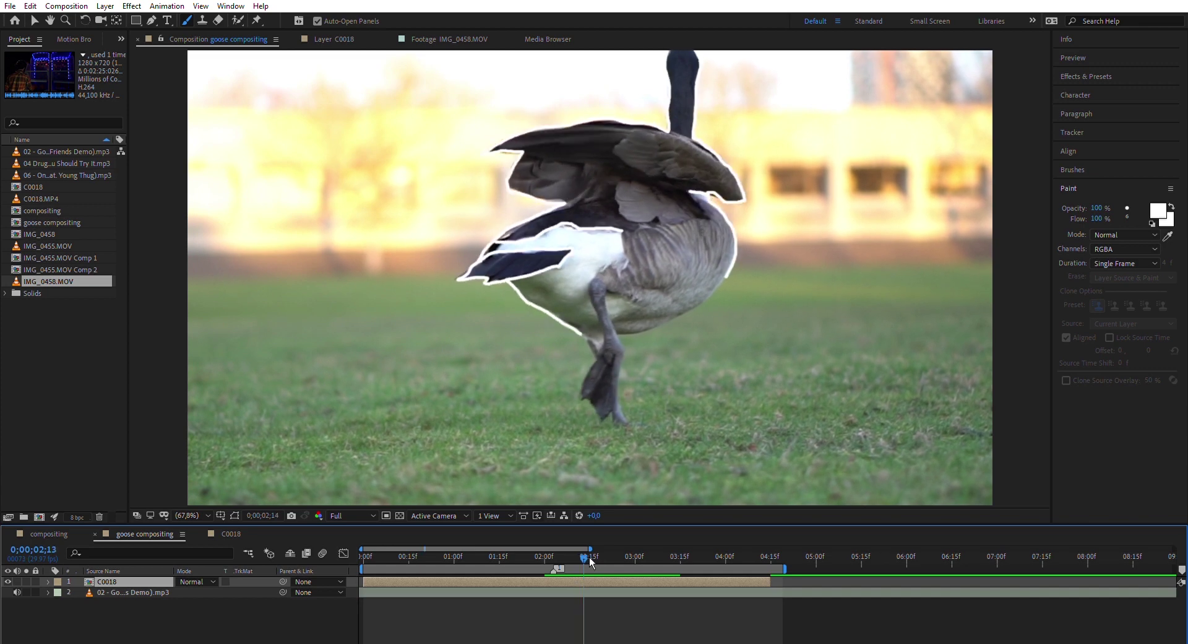
# - Reveal the C0018 layer's paint strokes in a maximized timeline and select the Brush 101 stroke
pyautogui.click(124, 589)
pyautogui.click(120, 580)
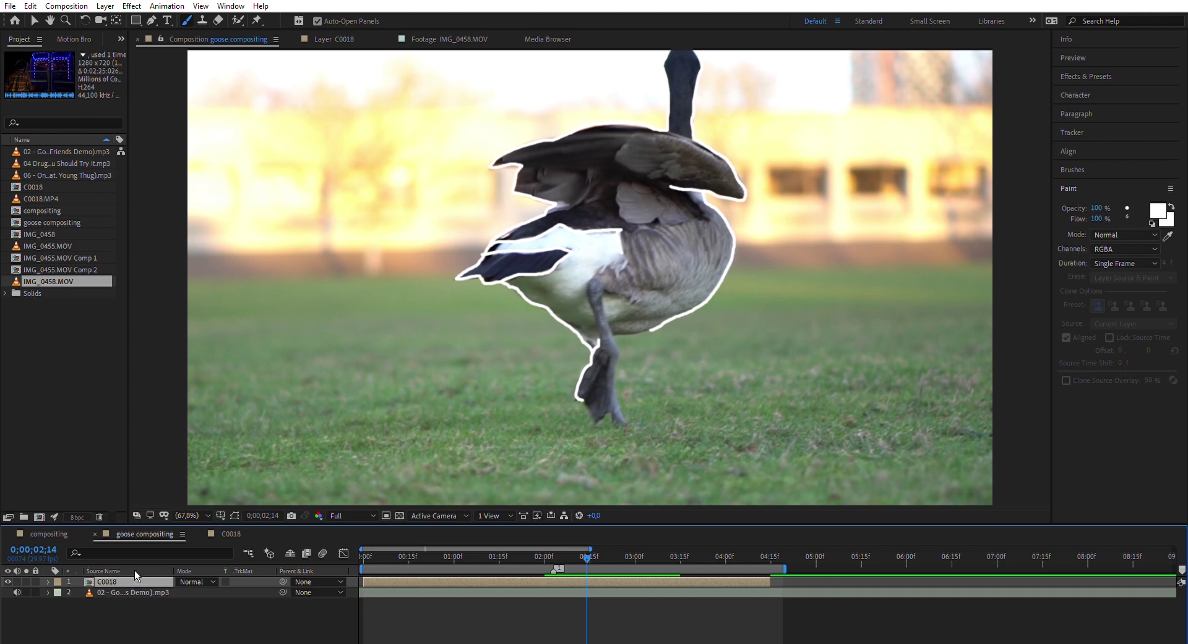
pyautogui.press('u')
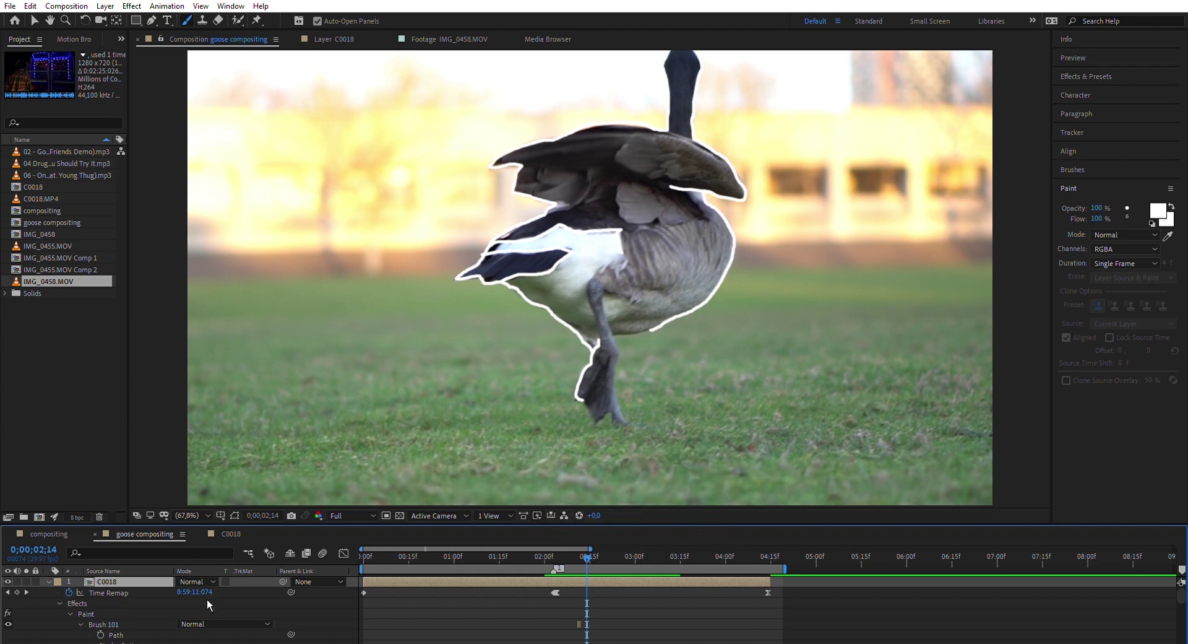
pyautogui.press('`')
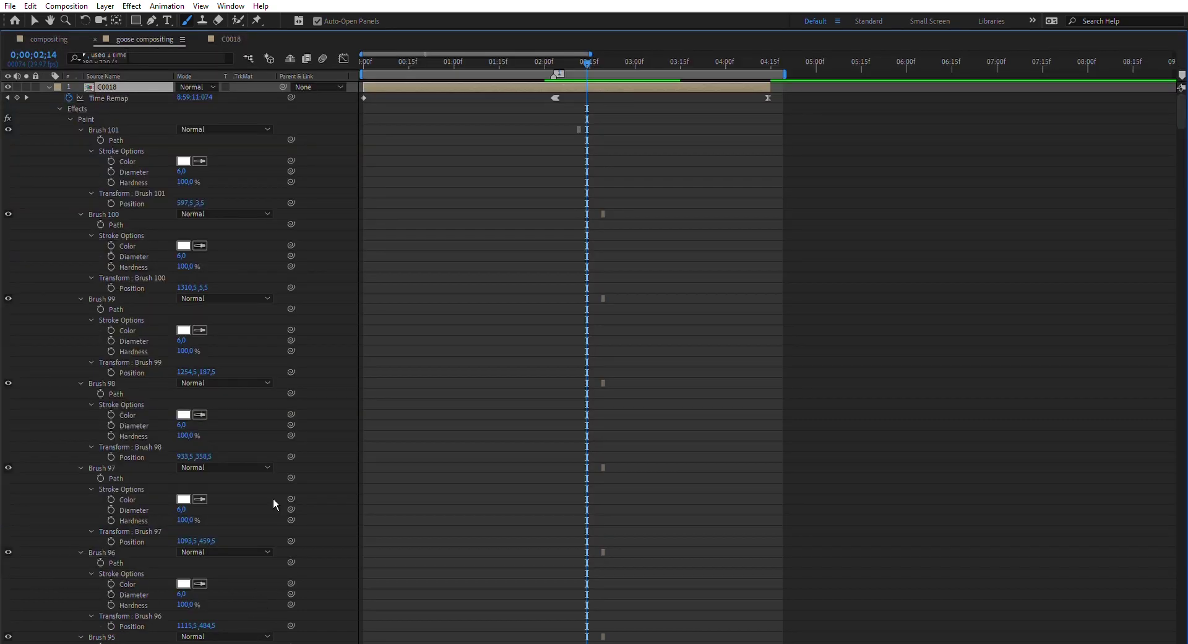
pyautogui.click(101, 117)
pyautogui.click(113, 129)
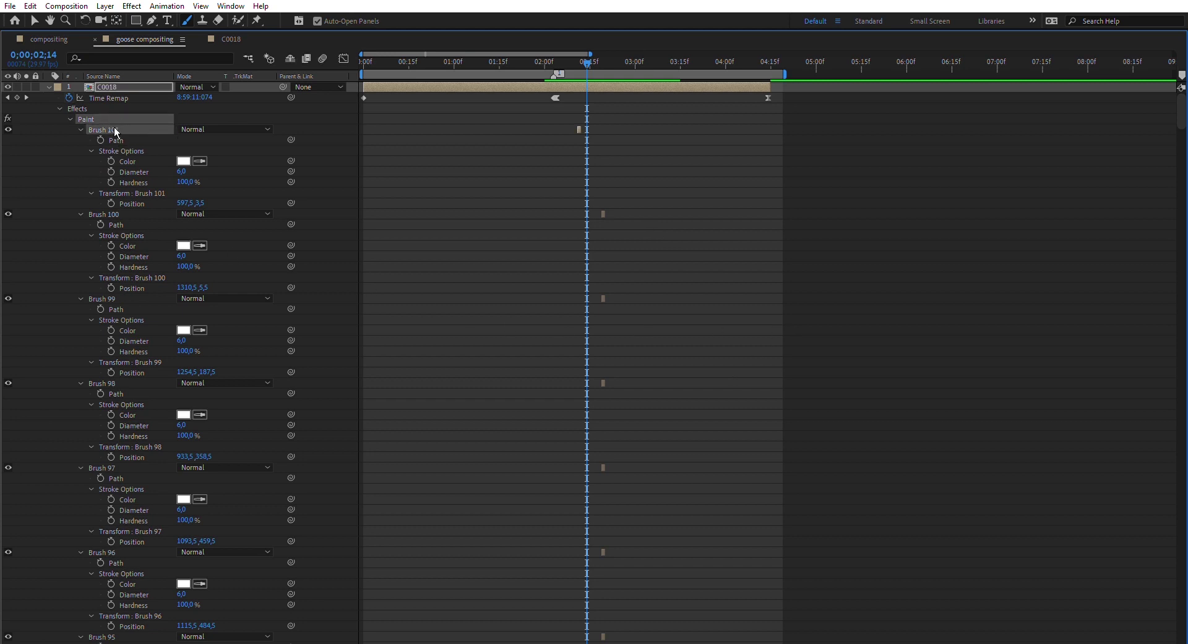
pyautogui.click(131, 212)
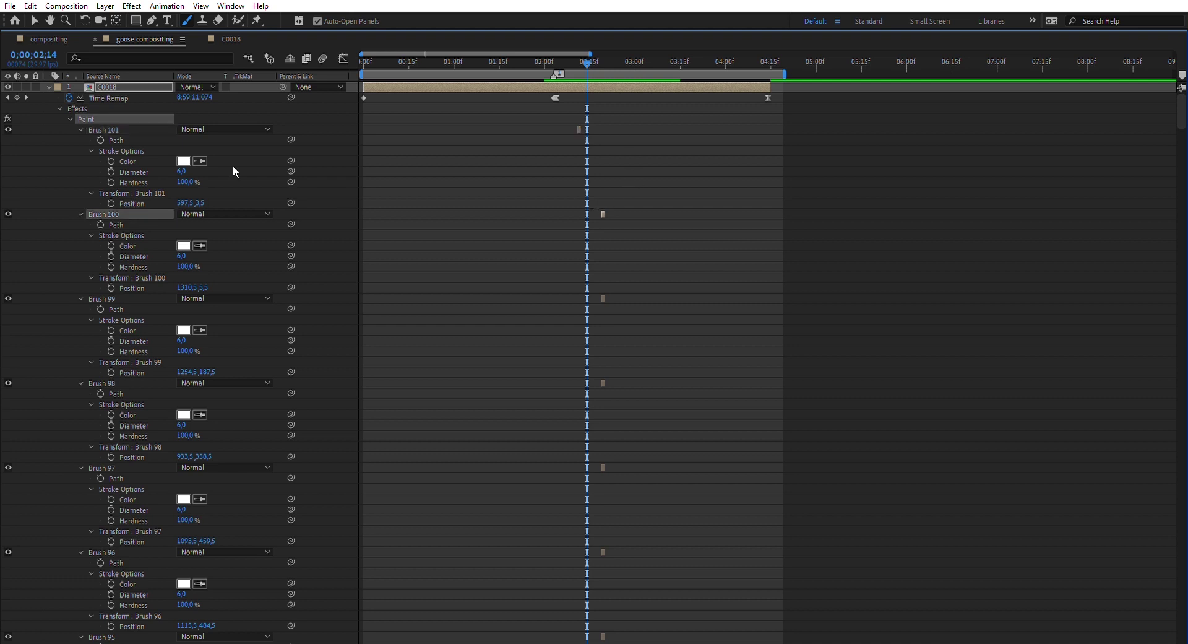
pyautogui.click(133, 126)
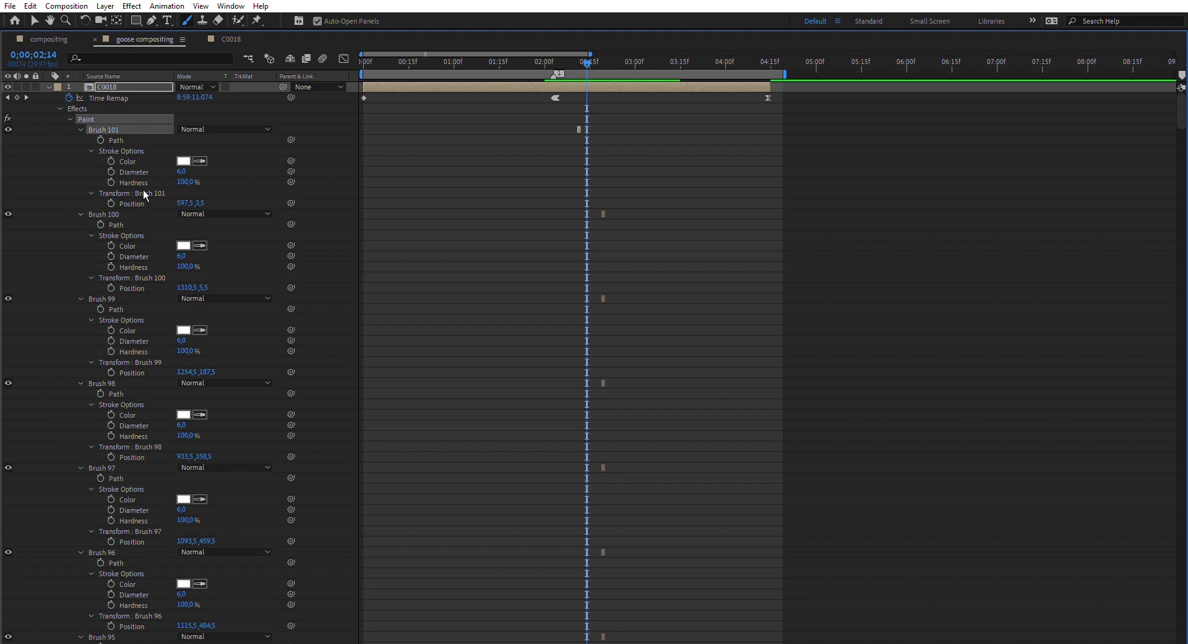
# - Move to 0;00;02;08 and recolour the Brush 101 stroke purple
pyautogui.moveTo(592, 67); pyautogui.dragTo(570, 66)
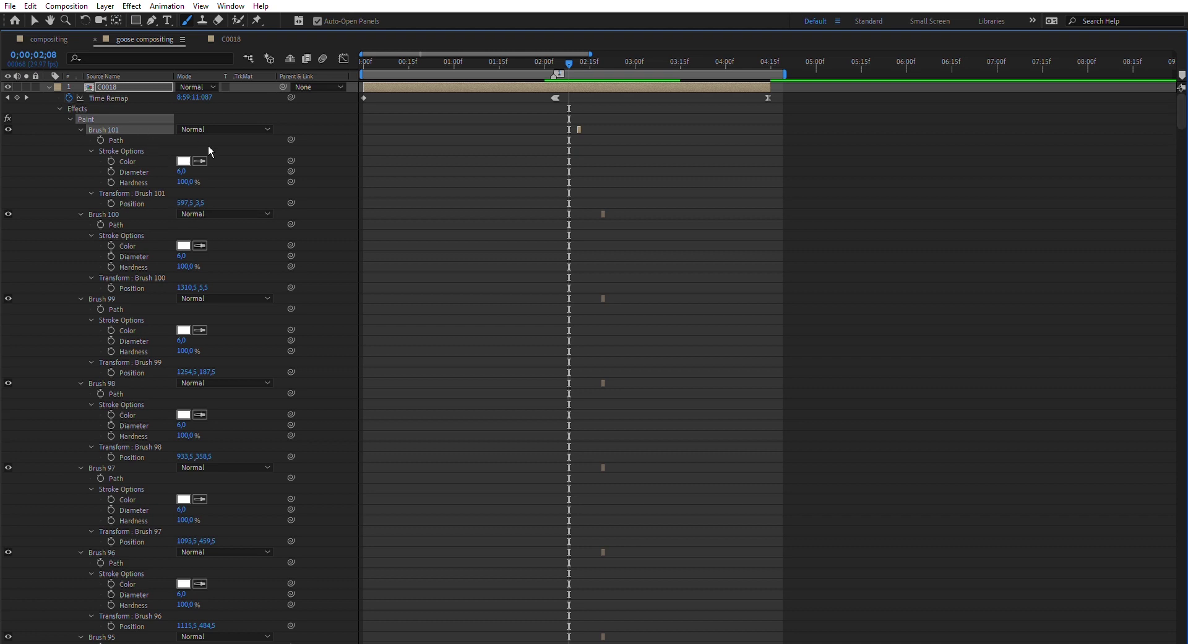
pyautogui.click(189, 160)
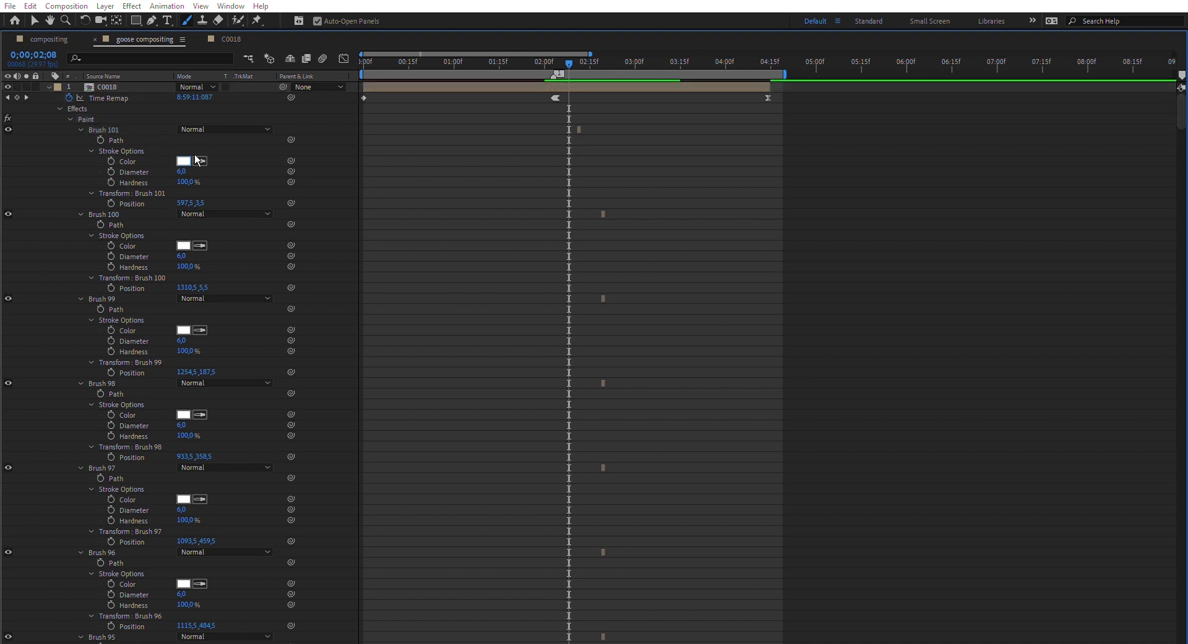
pyautogui.click(236, 384)
pyautogui.click(255, 389)
pyautogui.click(339, 363)
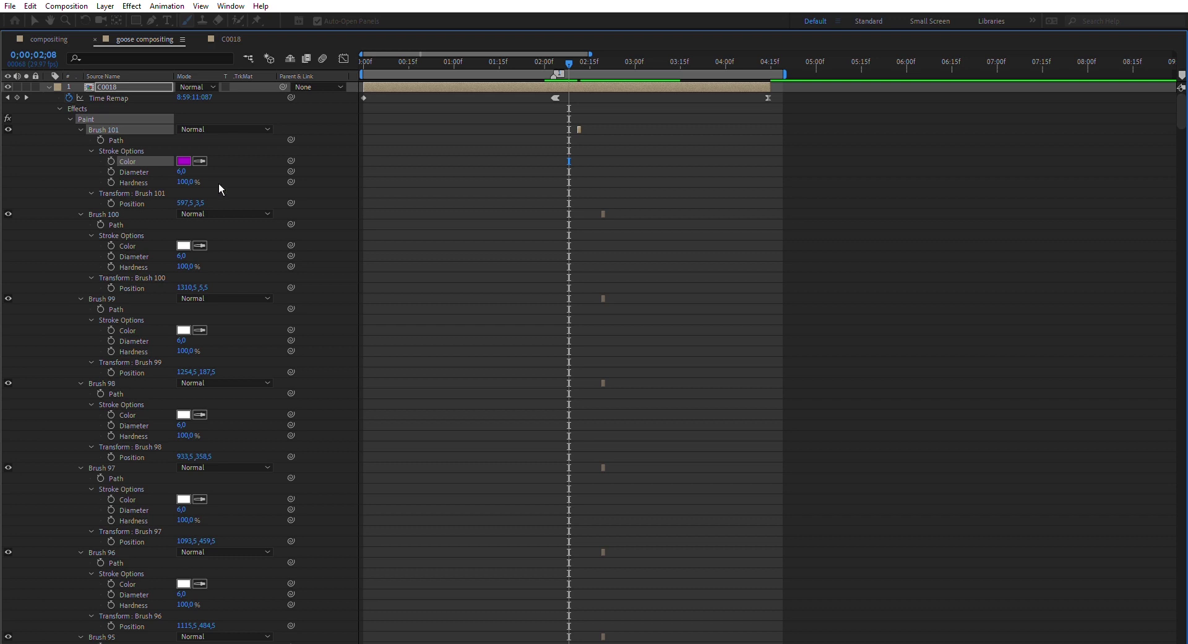
# - Select every paint stroke from Brush 101 to Brush 1 and change their shared colour to light blue
pyautogui.click(178, 138)
pyautogui.click(149, 128)
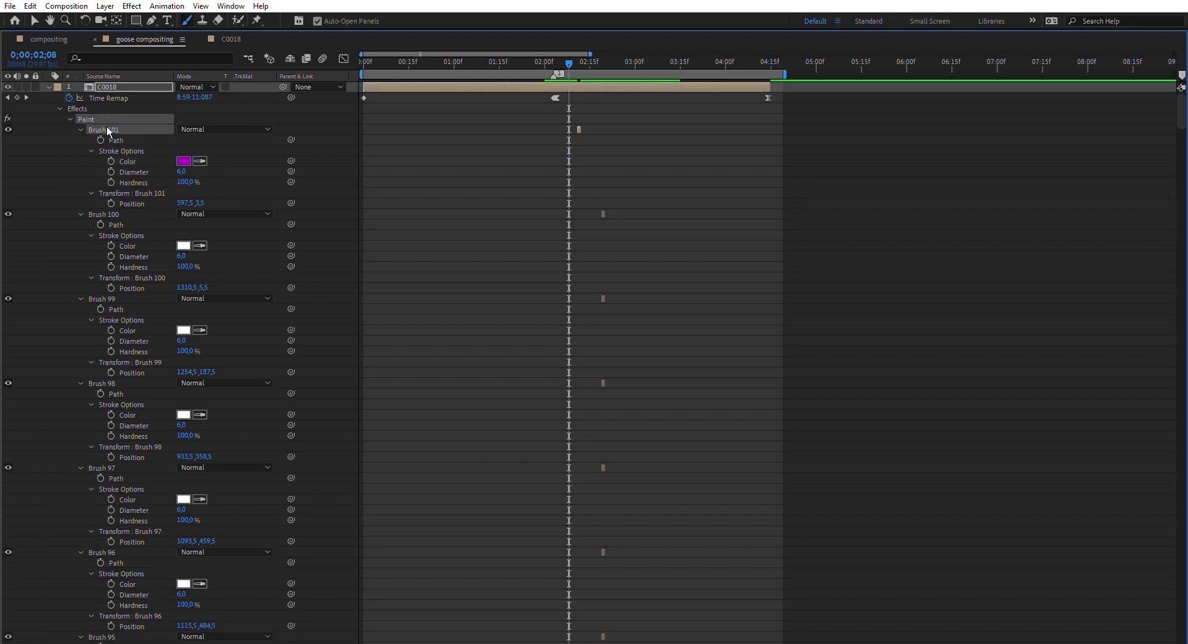
pyautogui.moveTo(1183, 115); pyautogui.dragTo(1186, 641)
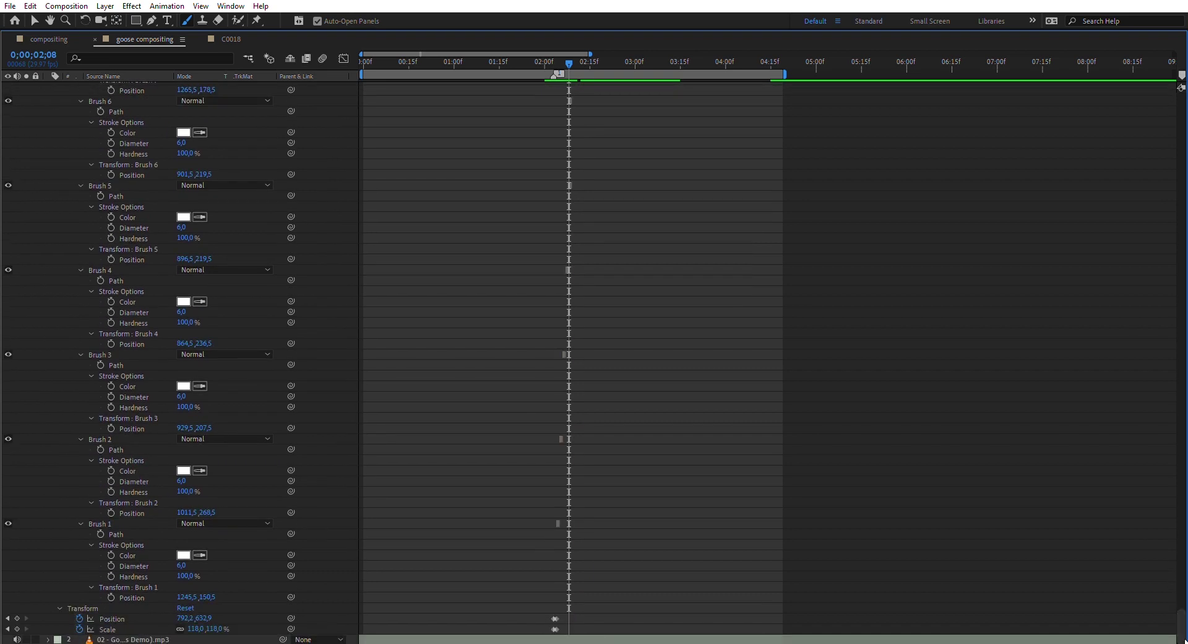
pyautogui.keyDown('shift'); pyautogui.click(107, 524); pyautogui.keyUp('shift')
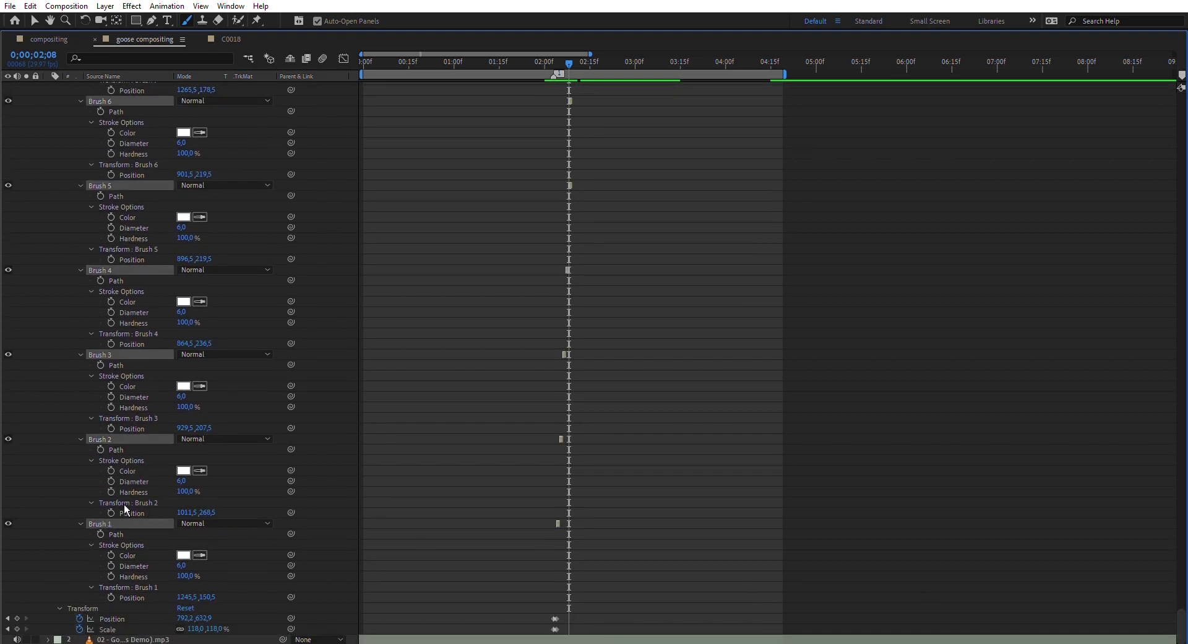
pyautogui.click(187, 555)
pyautogui.click(251, 357)
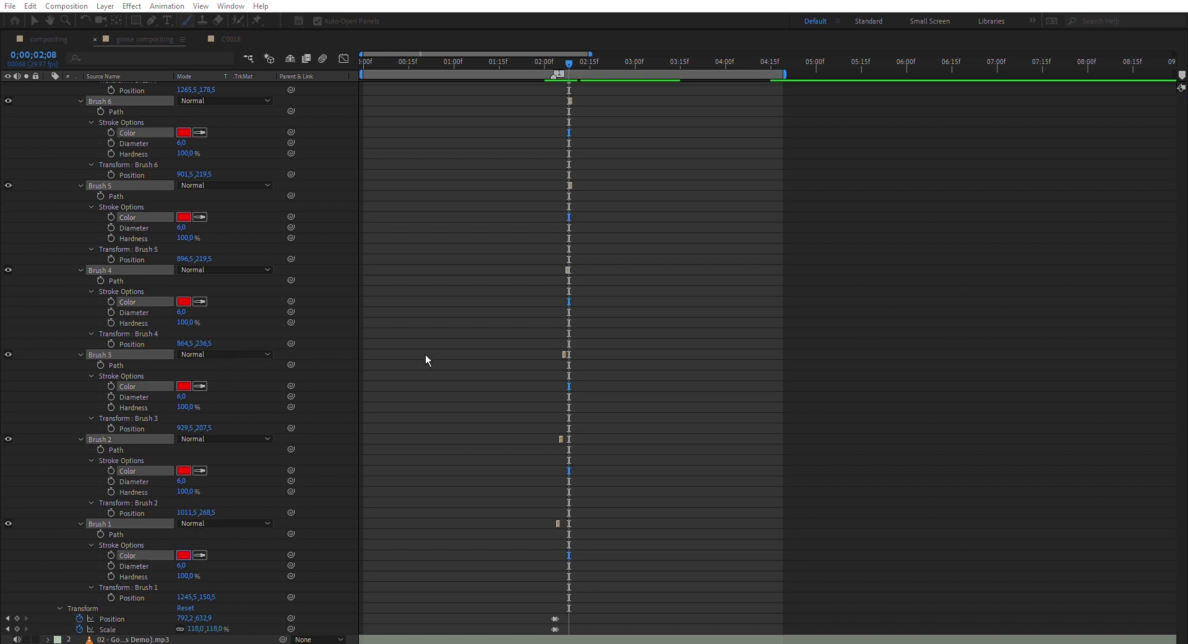
pyautogui.click(507, 400)
pyautogui.click(503, 419)
pyautogui.click(598, 350)
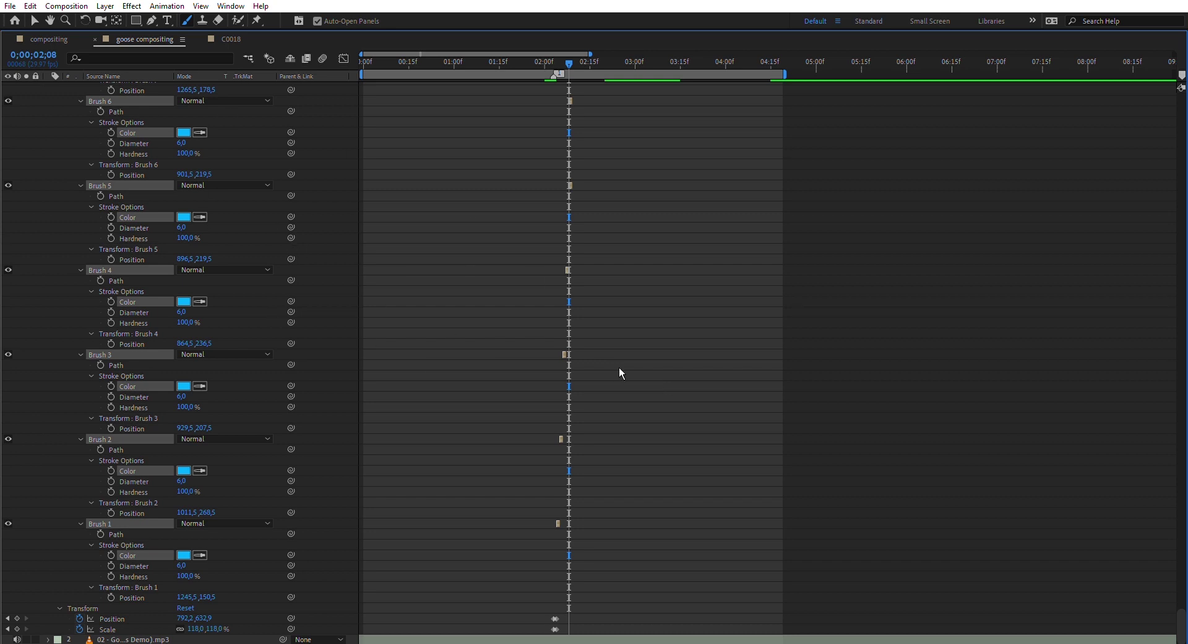
# - Restore the normal panel layout and play the recoloured outline animation from 0;00;01;28
pyautogui.press('`')
pyautogui.moveTo(569, 559); pyautogui.dragTo(539, 558)
pyautogui.press('space')
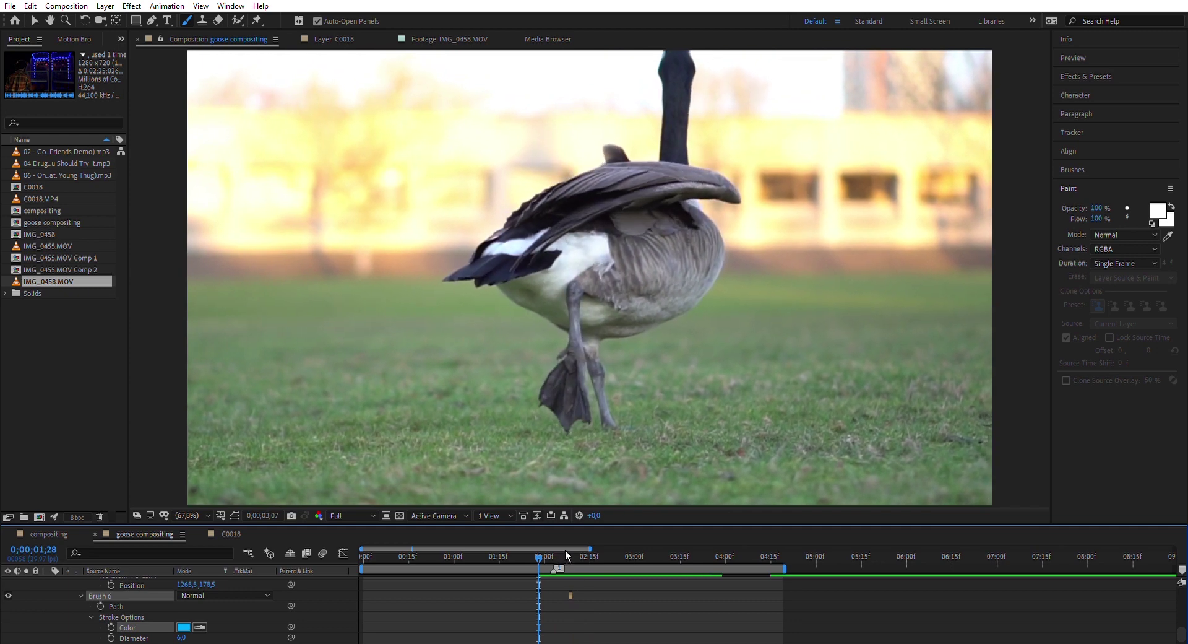
pyautogui.press('space')
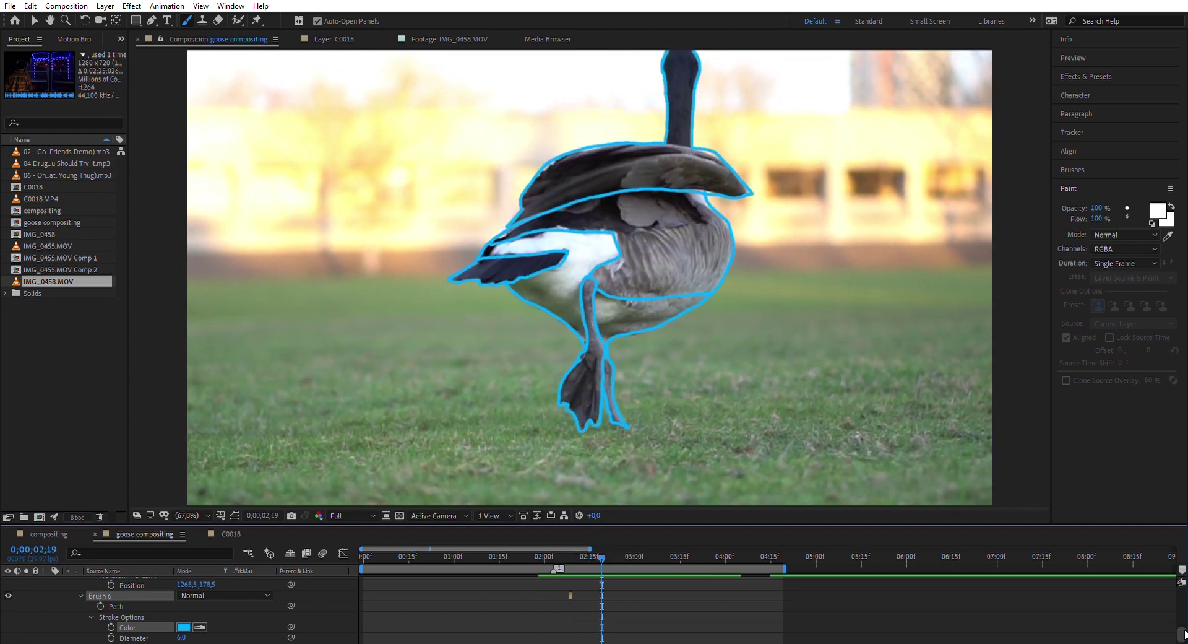
# - Collapse the C0018 layer's properties and move the playhead to 0;00;02;29
pyautogui.moveTo(1182, 635); pyautogui.dragTo(1182, 588)
pyautogui.click(1126, 263)
pyautogui.click(1125, 260)
pyautogui.click(54, 577)
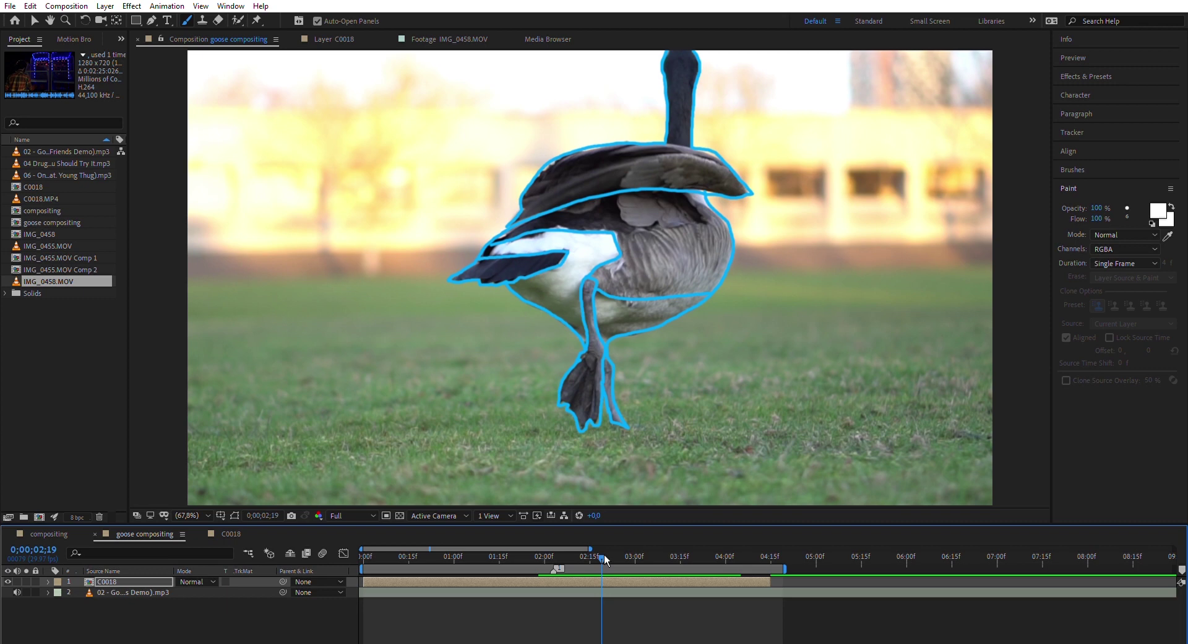
pyautogui.moveTo(607, 555); pyautogui.dragTo(639, 561)
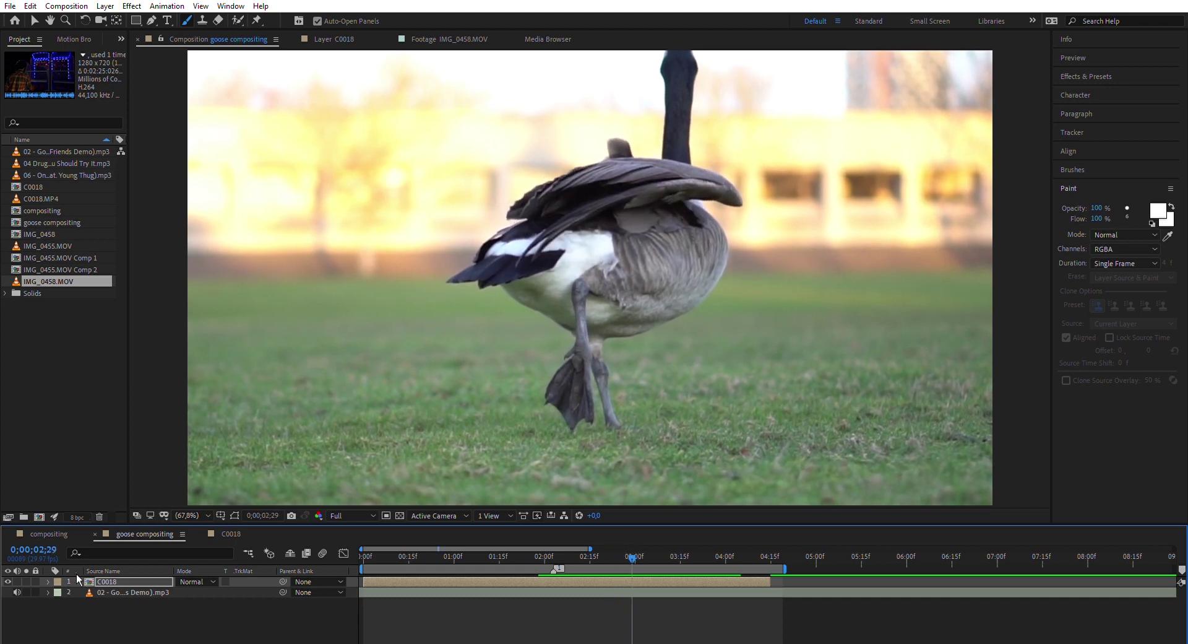
# - Open layer C0018 for painting and set the white Brush's duration to Write On
pyautogui.click(202, 20)
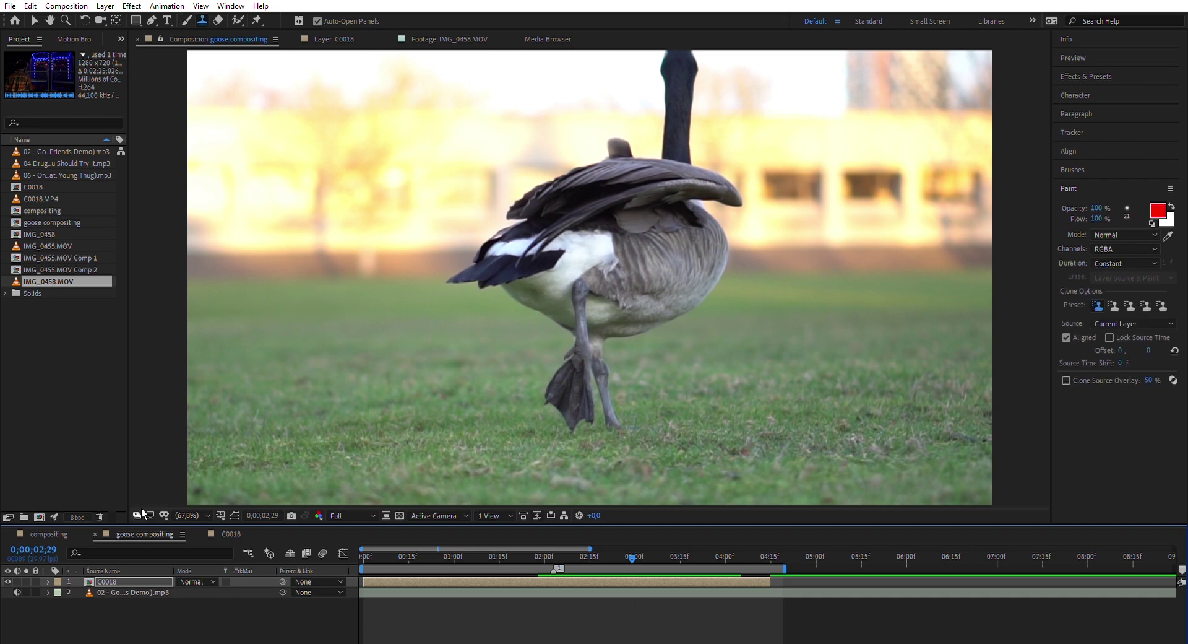
pyautogui.click(93, 581)
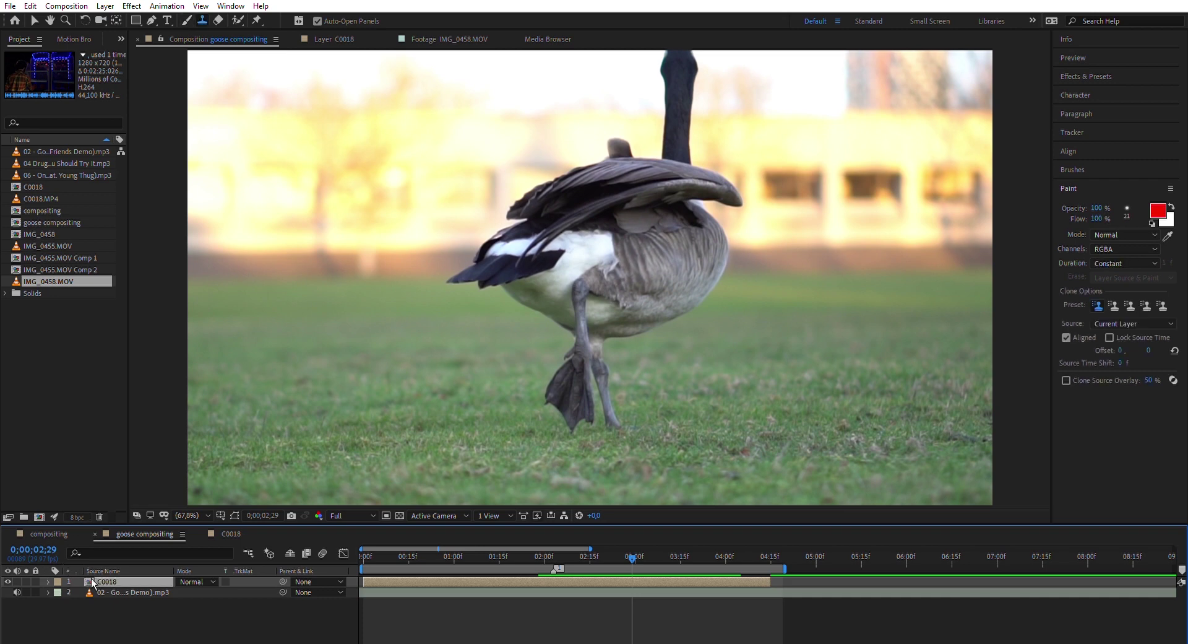
pyautogui.click(343, 34)
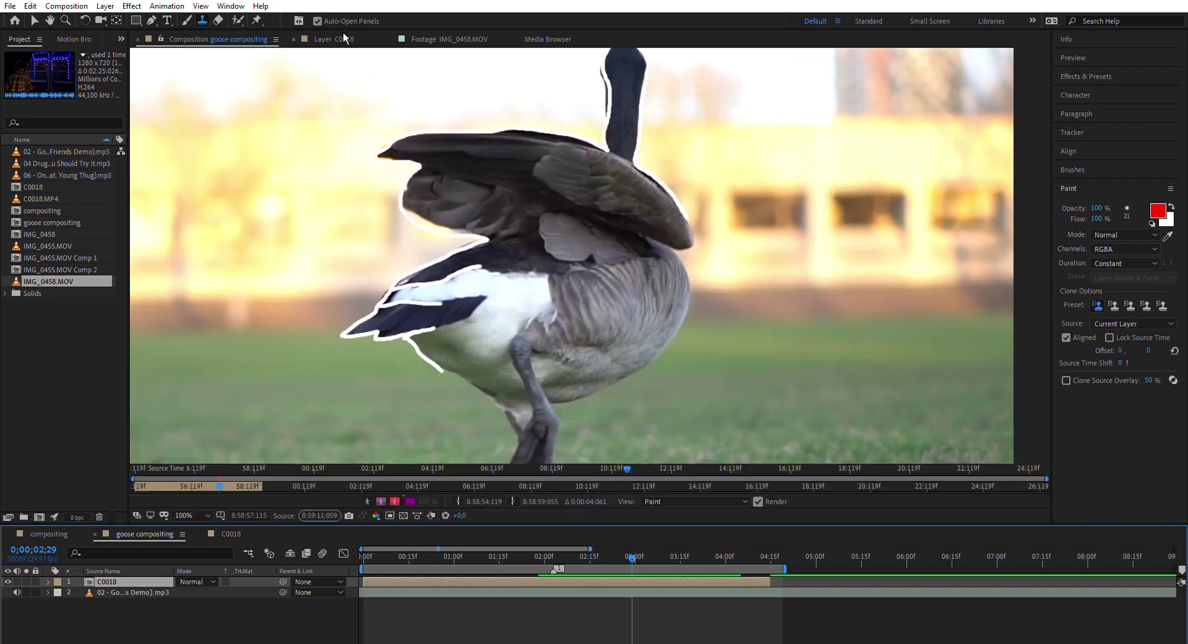
pyautogui.click(1130, 211)
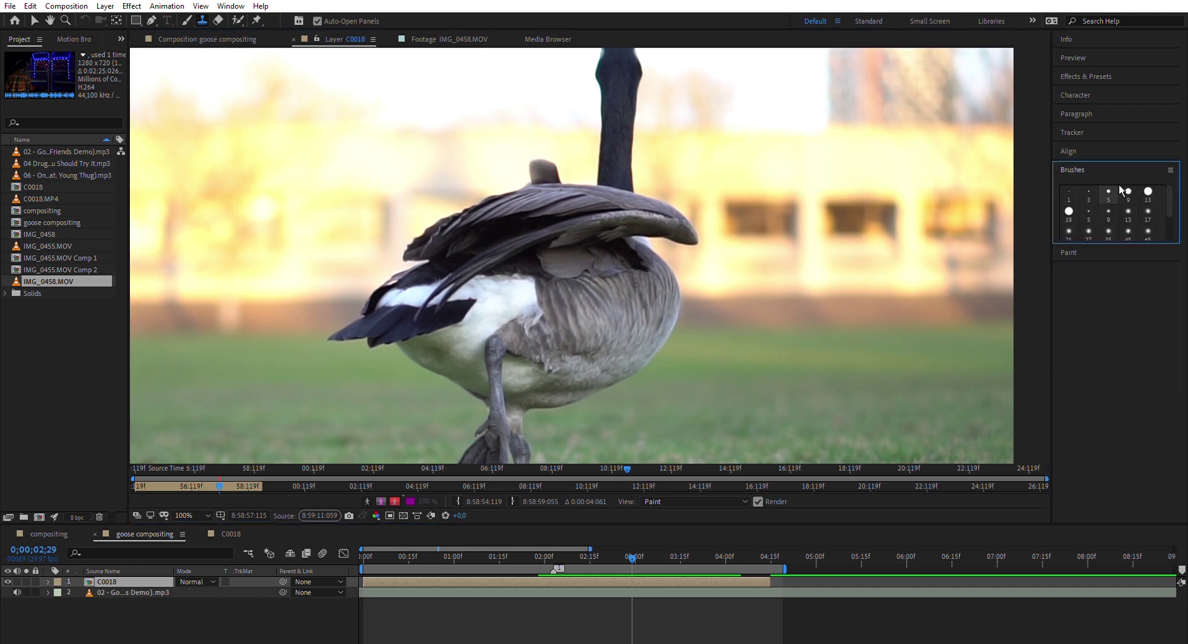
pyautogui.click(1134, 252)
pyautogui.click(1161, 212)
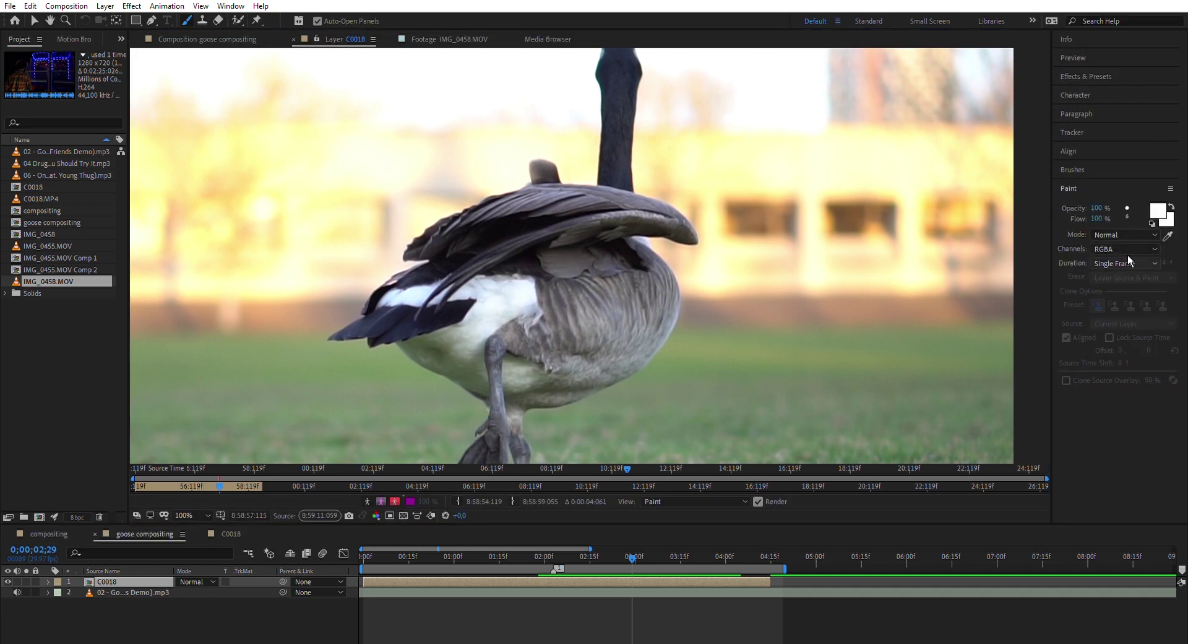
pyautogui.click(1127, 261)
pyautogui.click(1137, 289)
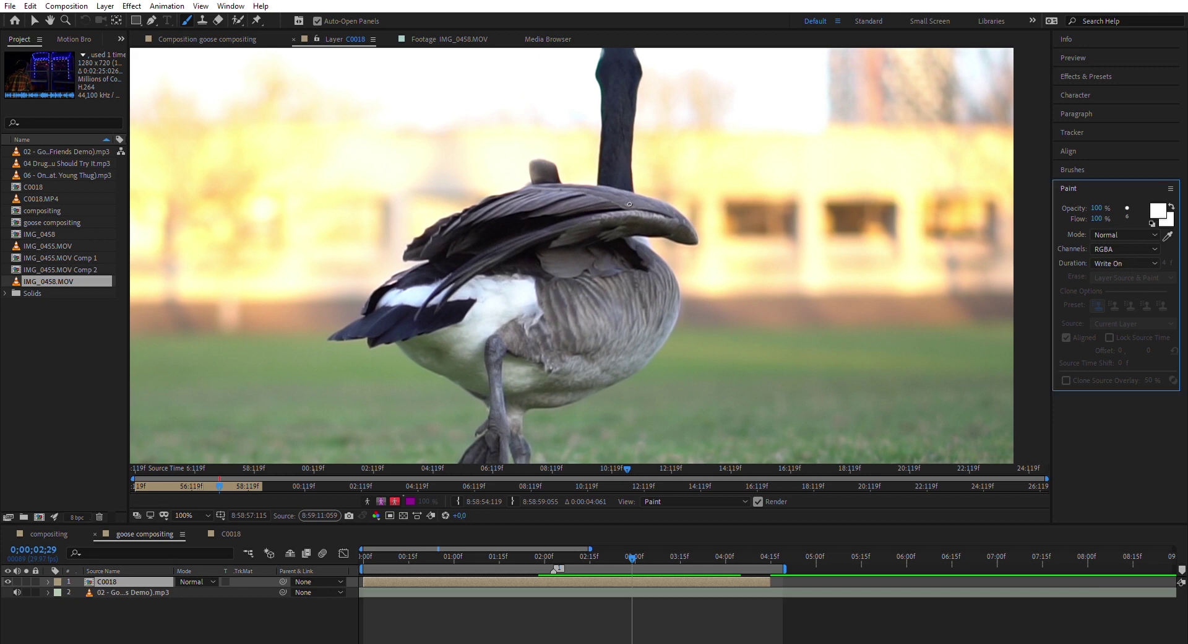
# - Paint white Write On strokes around the goose's feet, legs, belly, tail, wing and neck at 0;00;02;29
pyautogui.press('h')
pyautogui.moveTo(665, 142)
pyautogui.mouseDown()
pyautogui.moveTo(679, 241)
pyautogui.moveTo(625, 158)
pyautogui.moveTo(682, 85)
pyautogui.moveTo(688, 44)
pyautogui.mouseUp()
pyautogui.hotkey('ctrl', 'b')
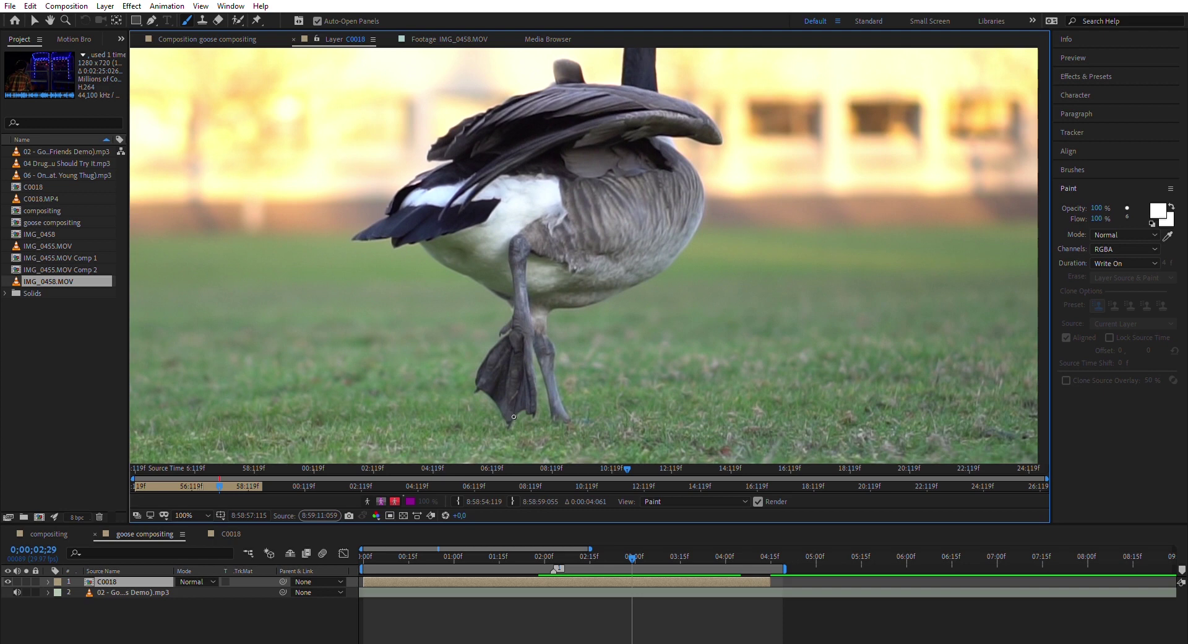
pyautogui.click(510, 426)
pyautogui.moveTo(528, 401)
pyautogui.mouseDown()
pyautogui.moveTo(542, 385)
pyautogui.moveTo(531, 241)
pyautogui.moveTo(613, 253)
pyautogui.moveTo(679, 239)
pyautogui.mouseUp()
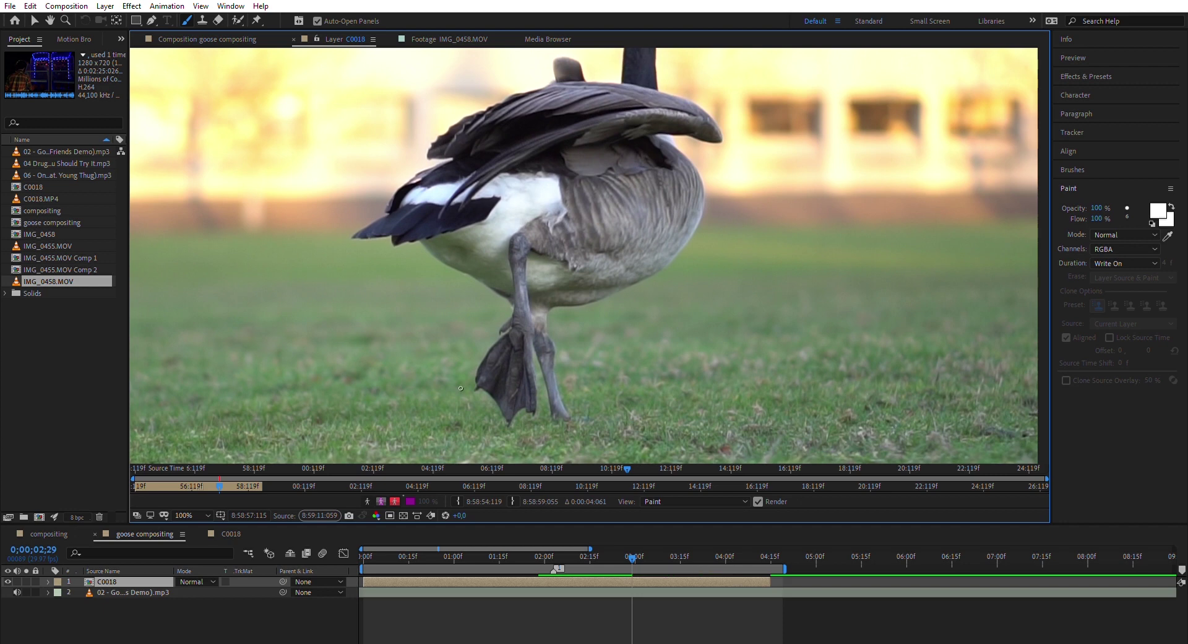
pyautogui.moveTo(537, 338)
pyautogui.mouseDown()
pyautogui.moveTo(552, 393)
pyautogui.moveTo(571, 409)
pyautogui.moveTo(559, 301)
pyautogui.moveTo(642, 274)
pyautogui.moveTo(696, 235)
pyautogui.moveTo(702, 163)
pyautogui.moveTo(678, 130)
pyautogui.moveTo(706, 132)
pyautogui.moveTo(597, 135)
pyautogui.moveTo(534, 151)
pyautogui.moveTo(470, 200)
pyautogui.moveTo(476, 176)
pyautogui.moveTo(450, 196)
pyautogui.moveTo(483, 151)
pyautogui.moveTo(648, 102)
pyautogui.moveTo(730, 119)
pyautogui.moveTo(724, 221)
pyautogui.moveTo(667, 191)
pyautogui.moveTo(675, 94)
pyautogui.mouseUp()
pyautogui.moveTo(666, 41); pyautogui.dragTo(633, 48)
# - Scrub the composition between 0;00;02;29 and 0;00;03;27 to check how the Write On strokes draw themselves
pyautogui.moveTo(593, 556)
pyautogui.mouseDown()
pyautogui.moveTo(684, 559)
pyautogui.moveTo(559, 561)
pyautogui.moveTo(654, 551)
pyautogui.mouseUp()
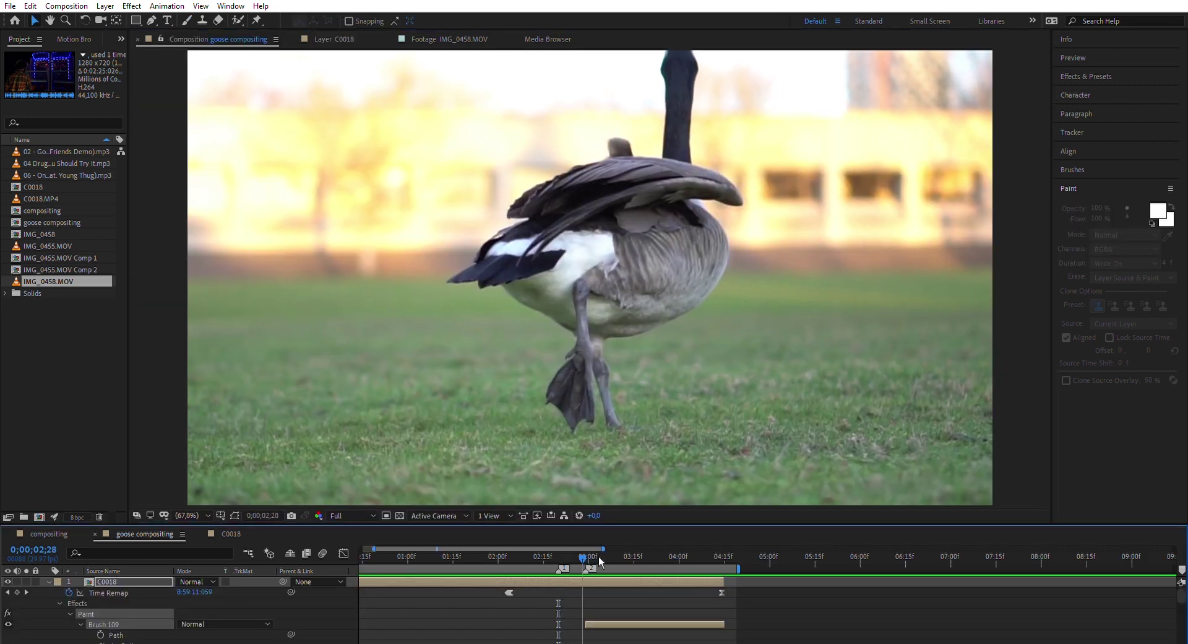
pyautogui.moveTo(605, 557)
pyautogui.mouseDown()
pyautogui.moveTo(733, 575)
pyautogui.moveTo(588, 556)
pyautogui.moveTo(689, 564)
pyautogui.moveTo(611, 558)
pyautogui.moveTo(672, 569)
pyautogui.mouseUp()
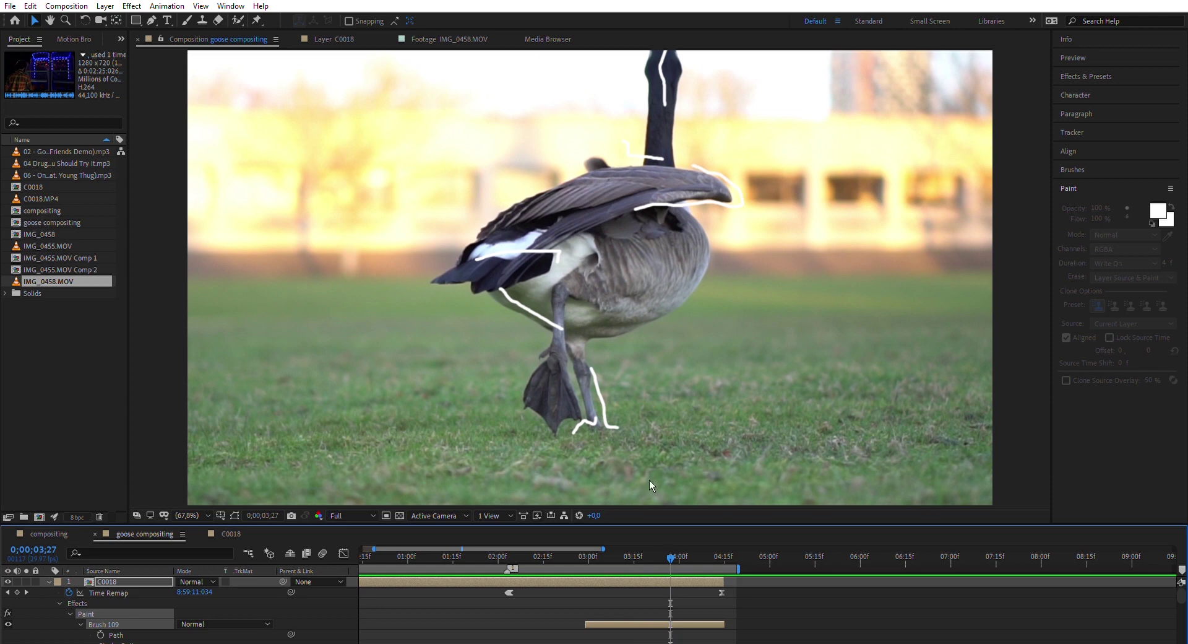
pyautogui.moveTo(681, 554)
pyautogui.mouseDown()
pyautogui.moveTo(704, 556)
pyautogui.moveTo(637, 557)
pyautogui.mouseUp()
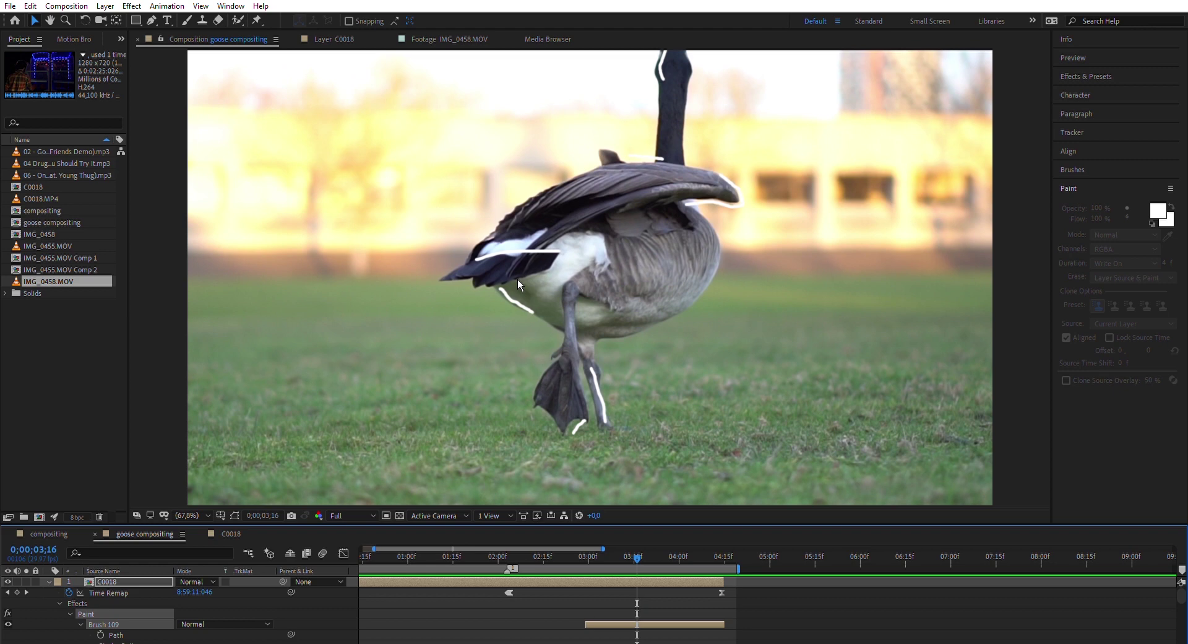
pyautogui.moveTo(635, 558)
pyautogui.mouseDown()
pyautogui.moveTo(602, 555)
pyautogui.moveTo(708, 556)
pyautogui.moveTo(594, 547)
pyautogui.moveTo(634, 557)
pyautogui.moveTo(590, 558)
pyautogui.mouseUp()
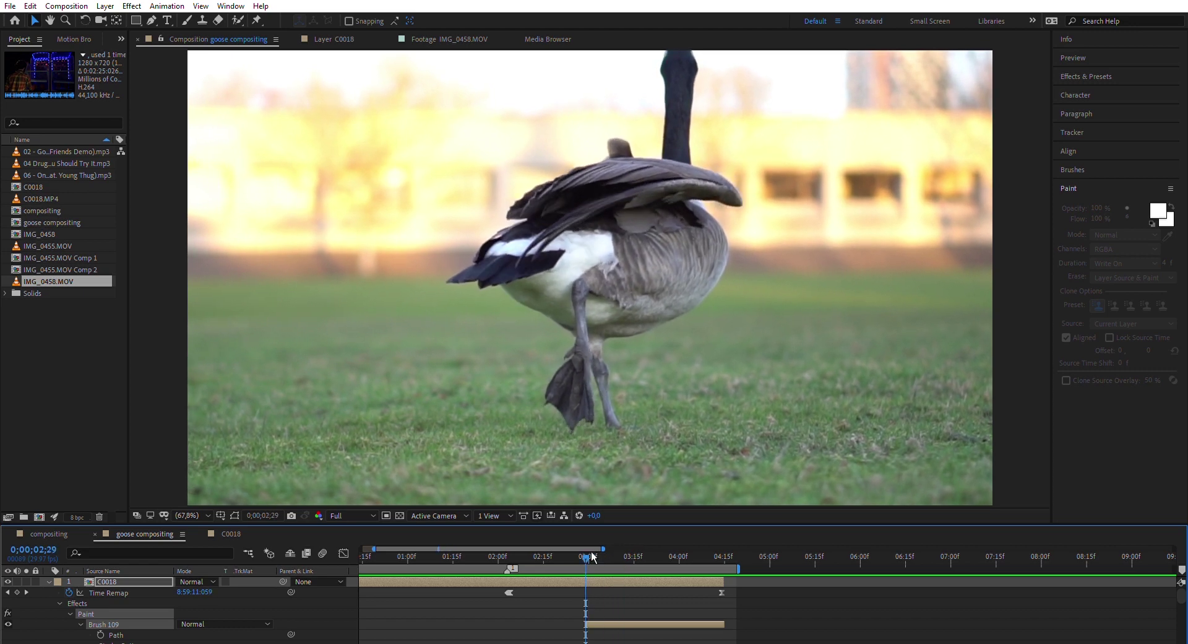
# - Add composition marker 2 at the start of the Write On strokes and move back to 0;00;02;20
pyautogui.moveTo(598, 558)
pyautogui.mouseDown()
pyautogui.moveTo(684, 565)
pyautogui.moveTo(592, 575)
pyautogui.mouseUp()
pyautogui.hotkey('shift', '2')
pyautogui.moveTo(594, 555); pyautogui.dragTo(566, 562)
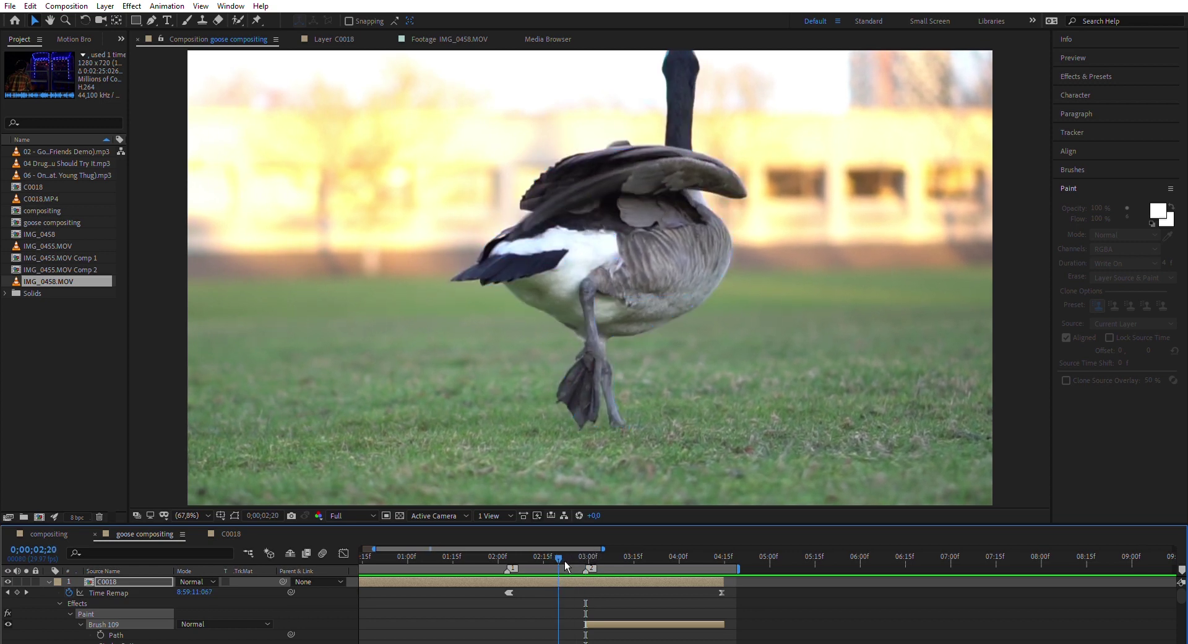
# - Add composition marker 1 at 0;00;02;20 and look through the Write On brush strokes in the enlarged timeline
pyautogui.hotkey('shift', '1')
pyautogui.press('`')
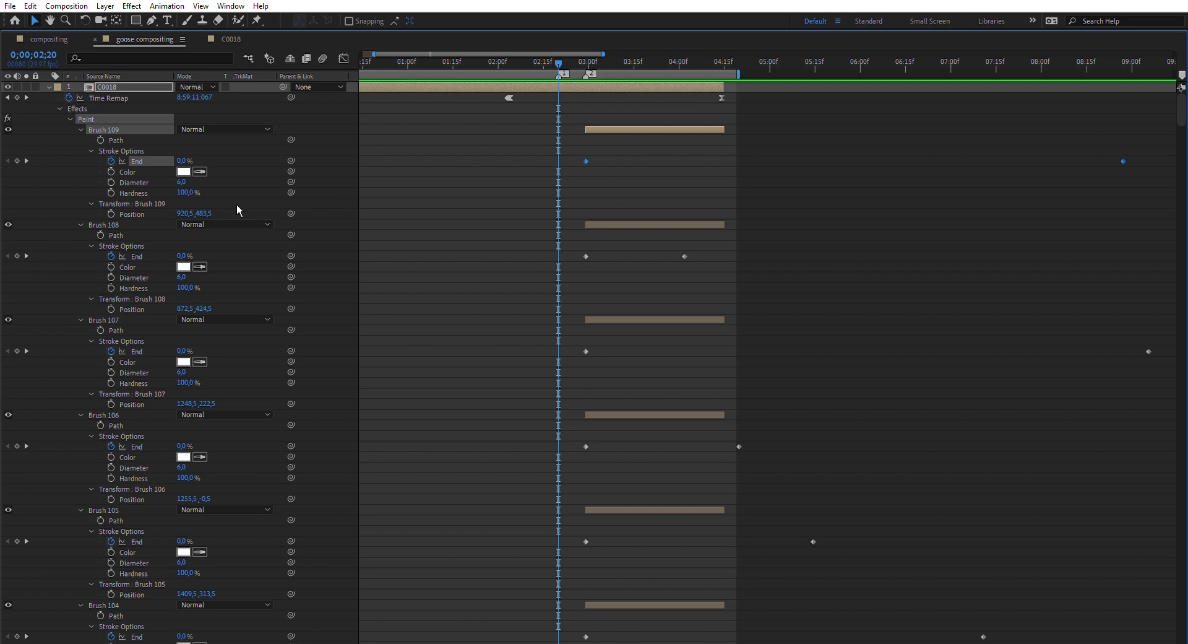
pyautogui.click(148, 139)
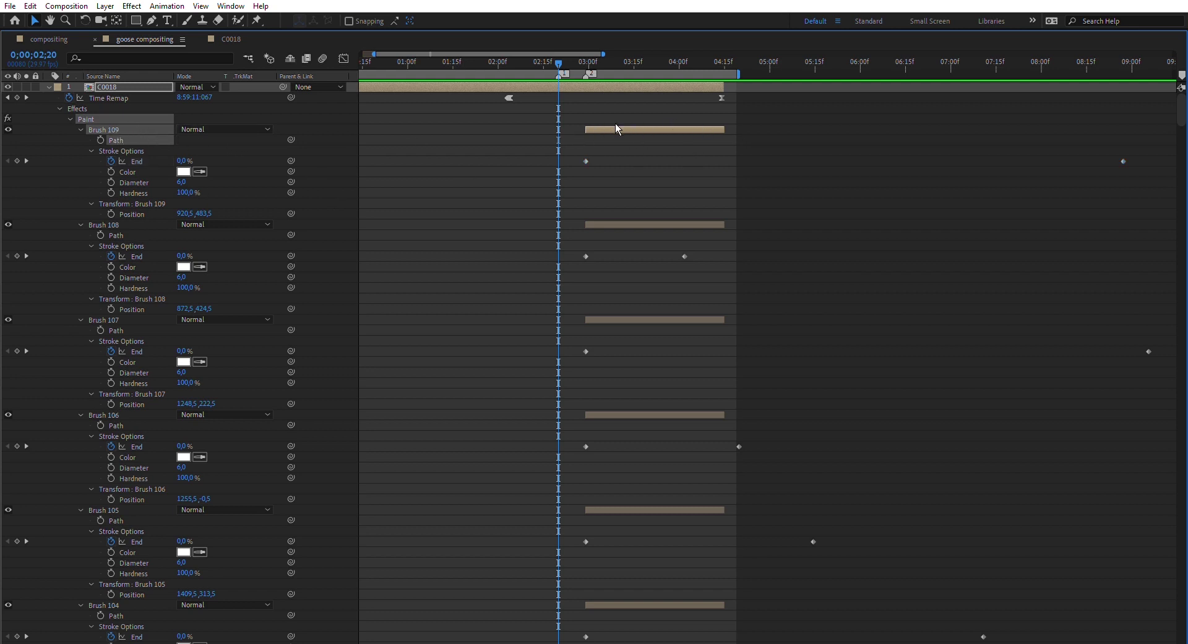
pyautogui.moveTo(605, 126)
pyautogui.mouseDown()
pyautogui.moveTo(651, 129)
pyautogui.moveTo(614, 132)
pyautogui.mouseUp()
pyautogui.scroll(-15, 678, 239)
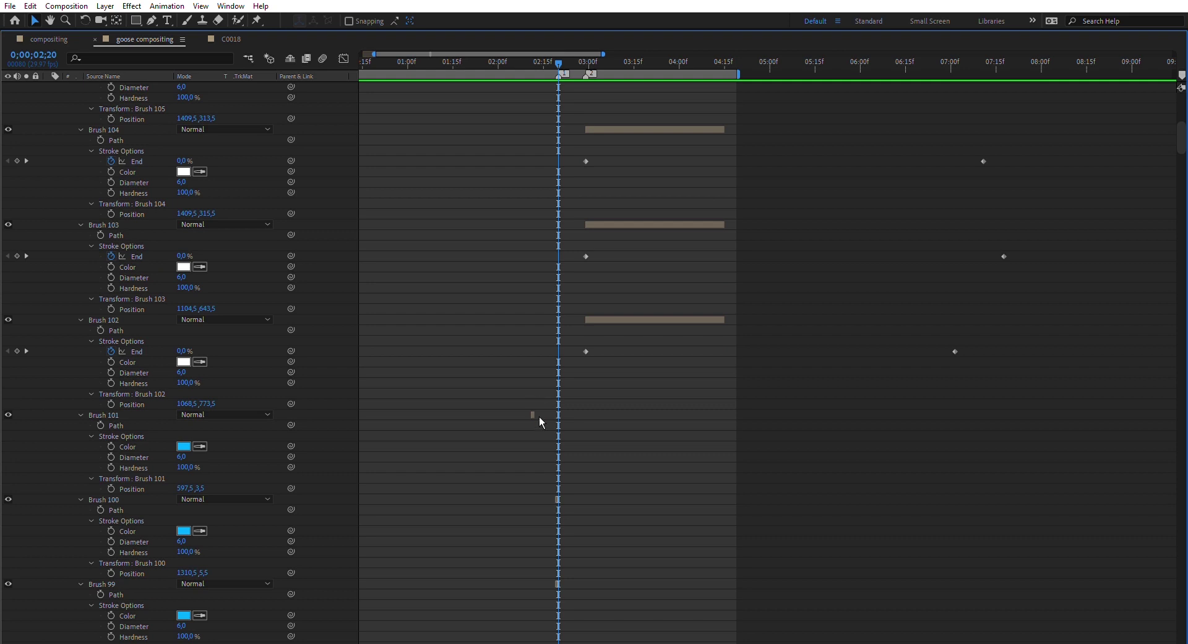
pyautogui.scroll(1, 605, 351)
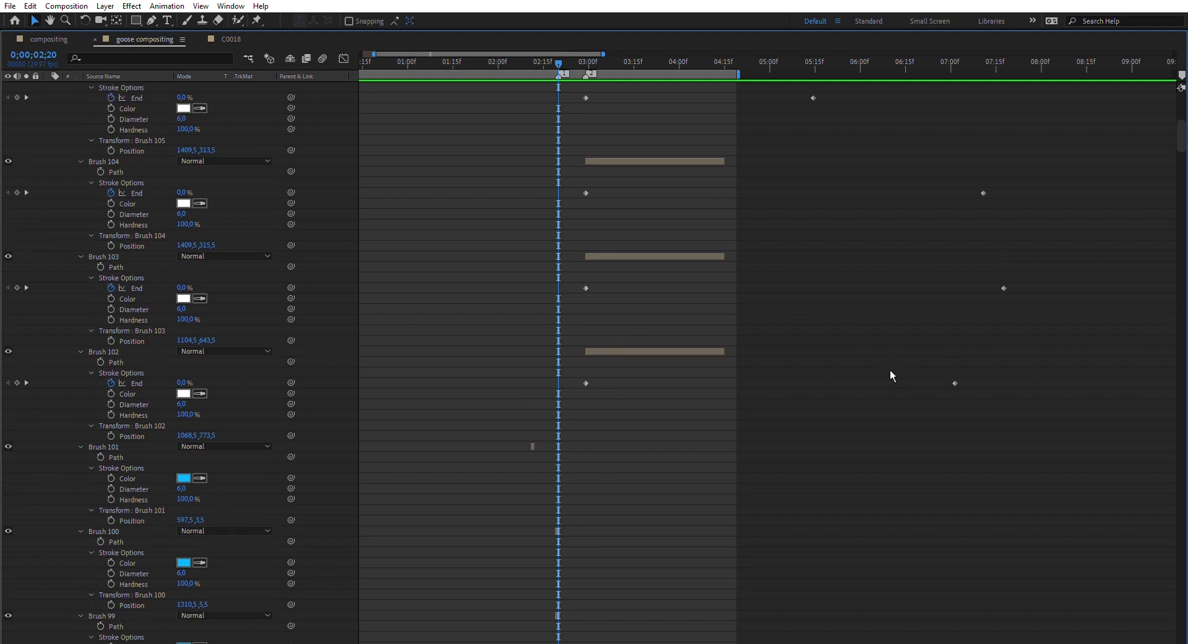
pyautogui.scroll(14, 481, 470)
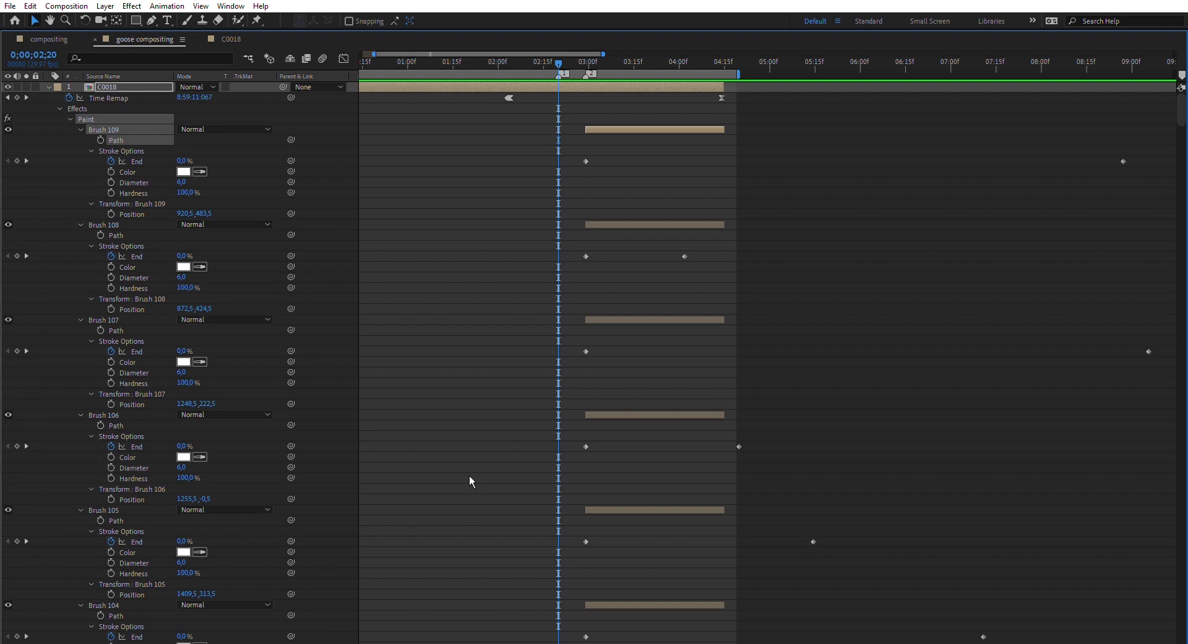
# - Select the strokes from Brush 109 through Brush 102 and shift their bars together to start at marker 1
pyautogui.click(151, 150)
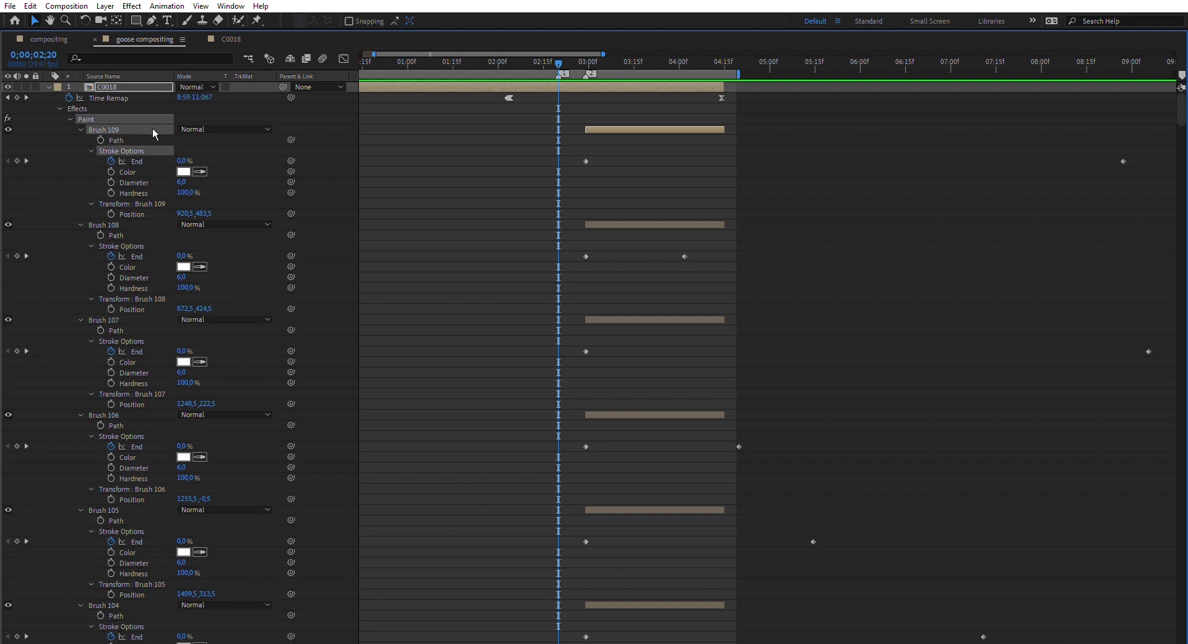
pyautogui.scroll(-10, 181, 353)
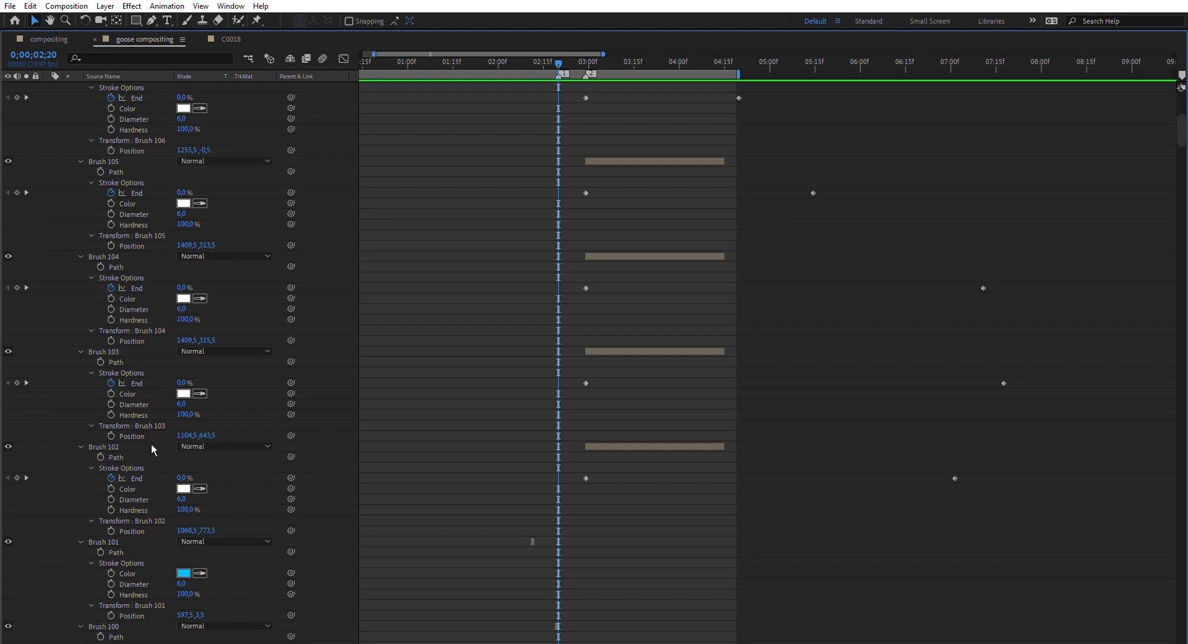
pyautogui.keyDown('shift'); pyautogui.click(120, 447); pyautogui.keyUp('shift')
pyautogui.scroll(8, 631, 309)
pyautogui.scroll(3, 622, 266)
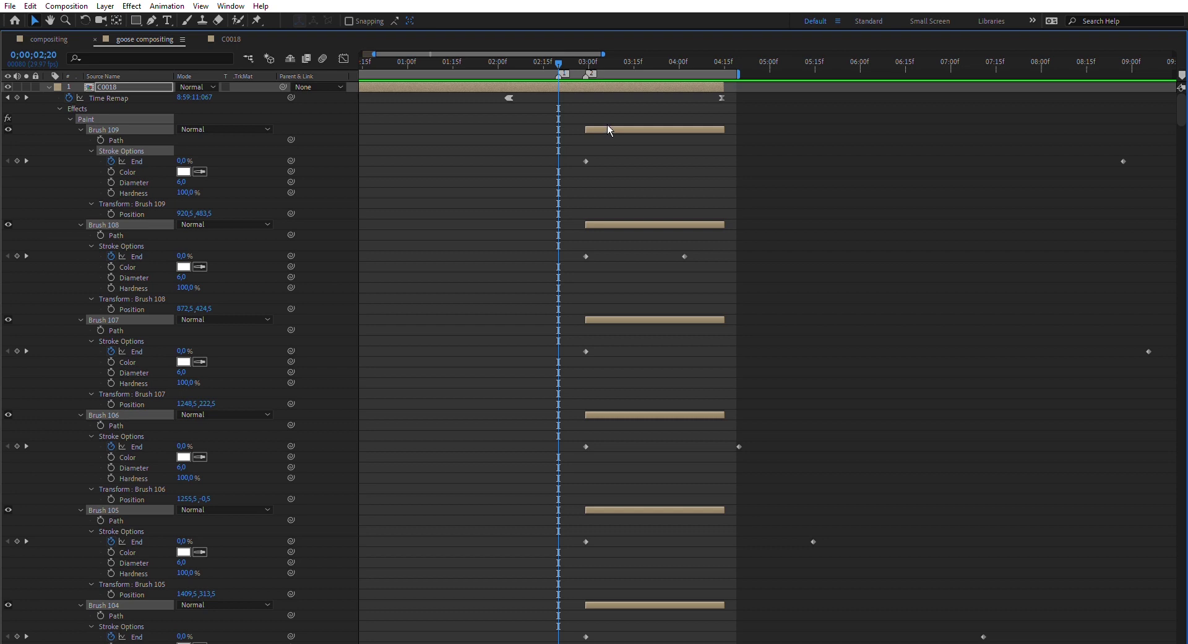
pyautogui.moveTo(604, 124); pyautogui.dragTo(577, 121)
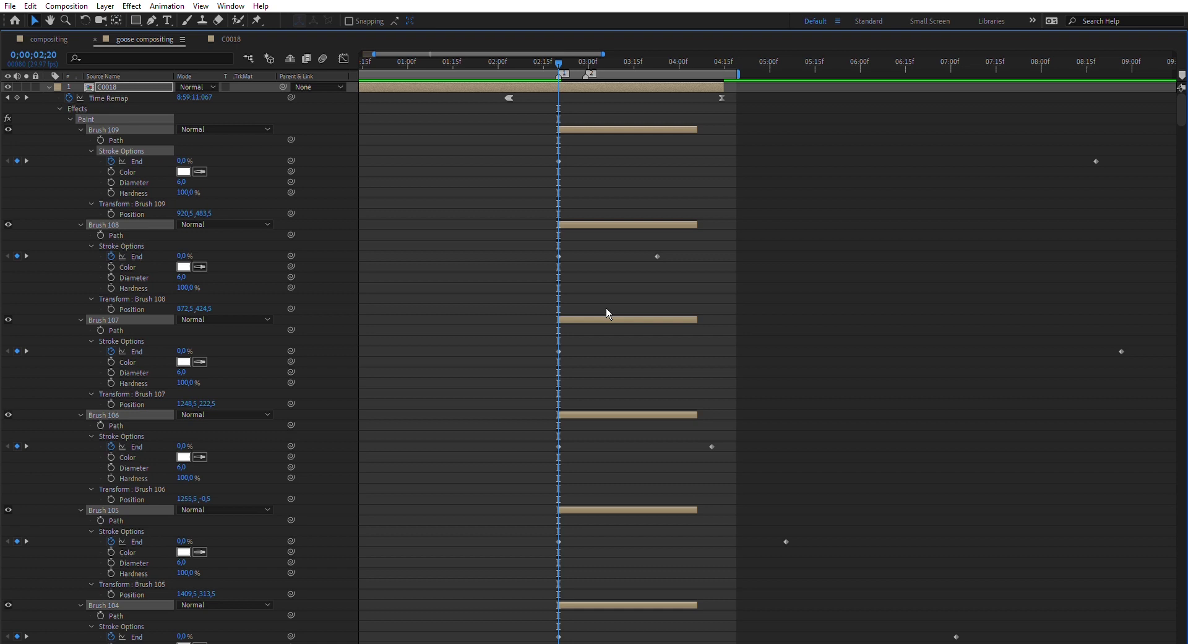
# - At 0;00;02;29, set End to 100% for the selected strokes and trim their duration bars to finish at marker 2
pyautogui.moveTo(576, 60); pyautogui.dragTo(587, 62)
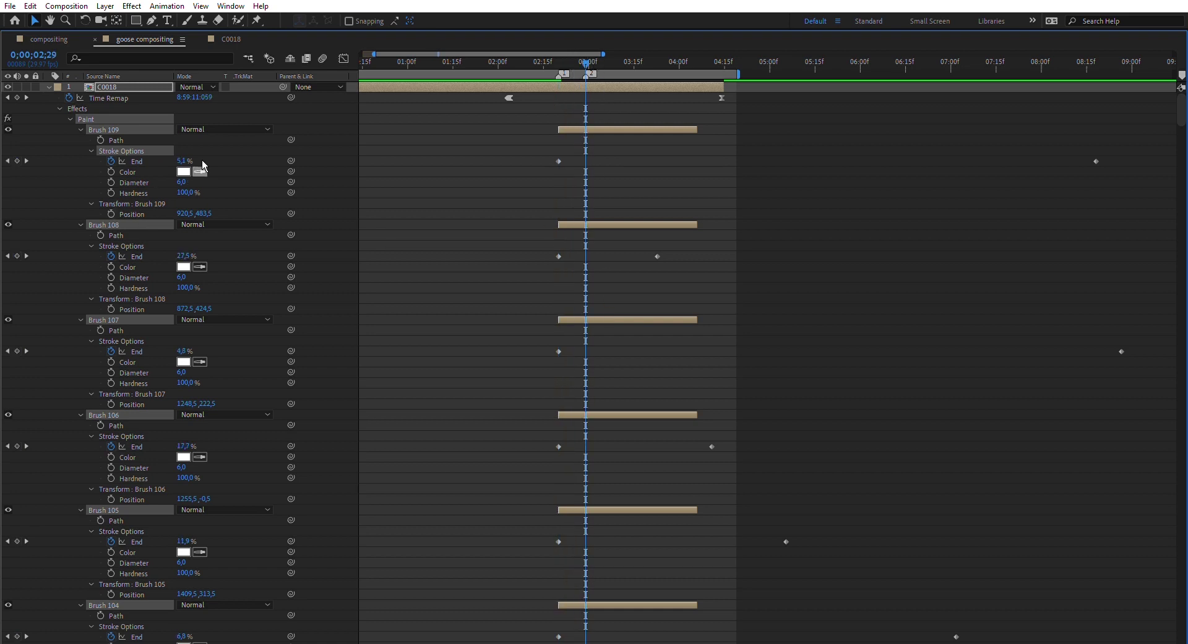
pyautogui.moveTo(188, 159); pyautogui.dragTo(311, 150)
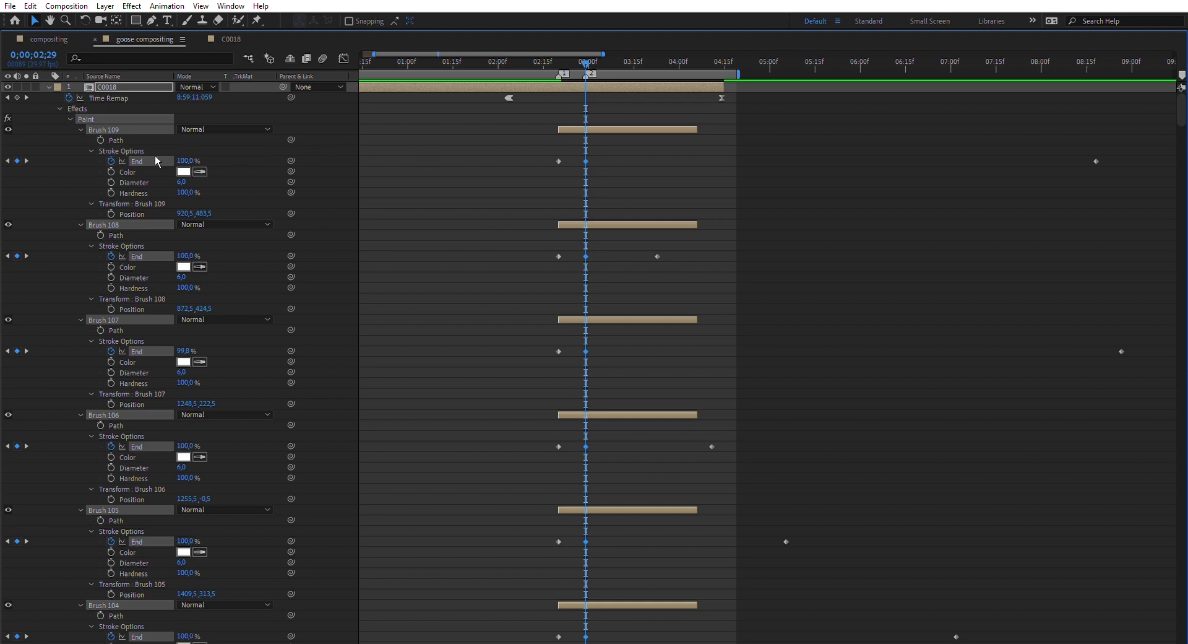
pyautogui.scroll(-8, 490, 379)
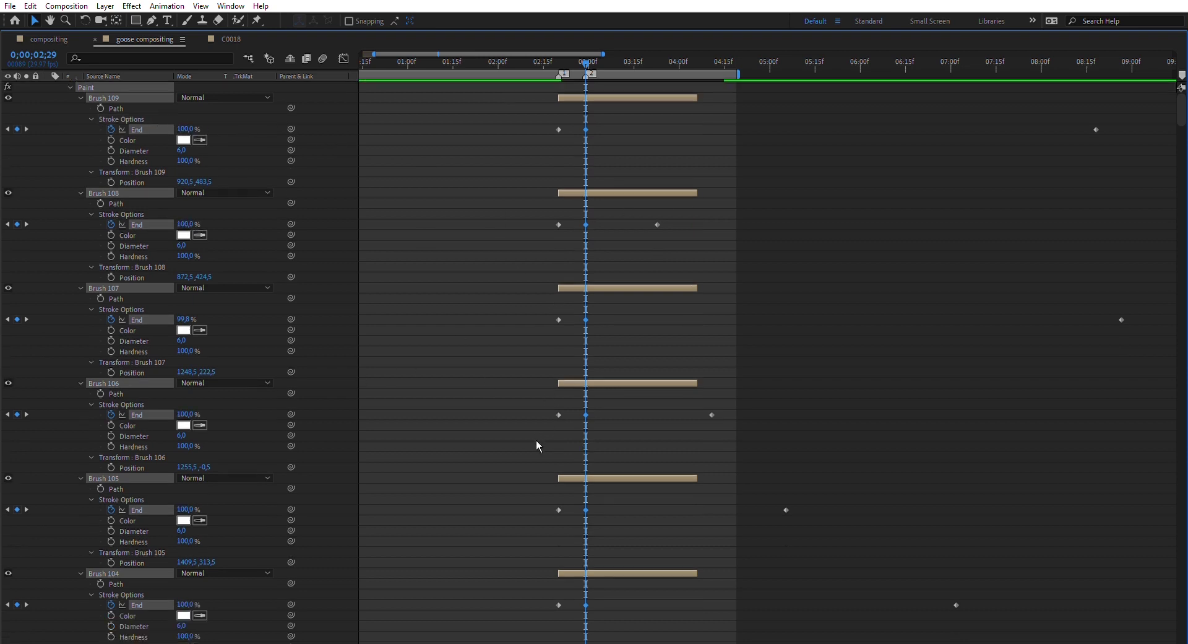
pyautogui.scroll(-2, 616, 483)
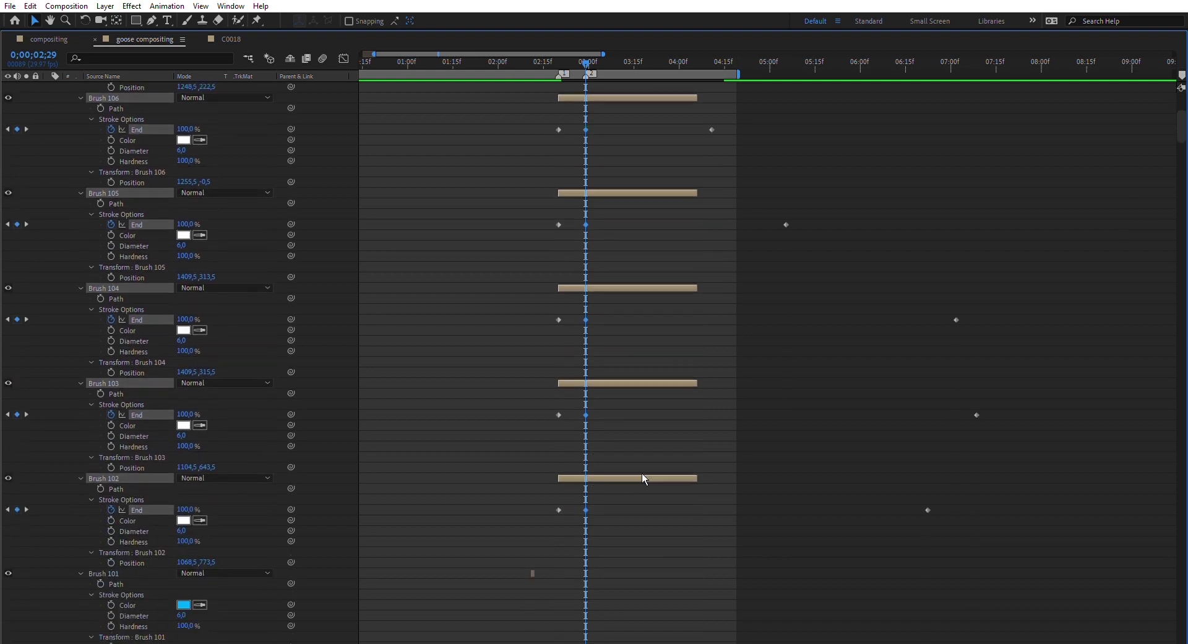
pyautogui.scroll(10, 692, 486)
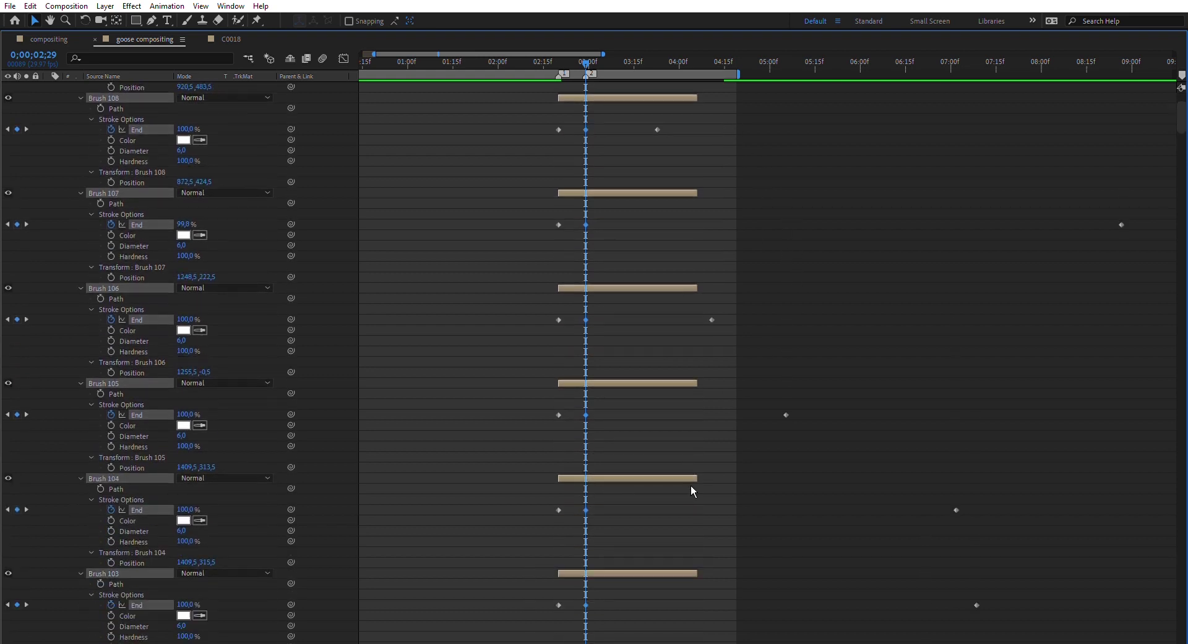
pyautogui.moveTo(703, 121); pyautogui.dragTo(592, 119)
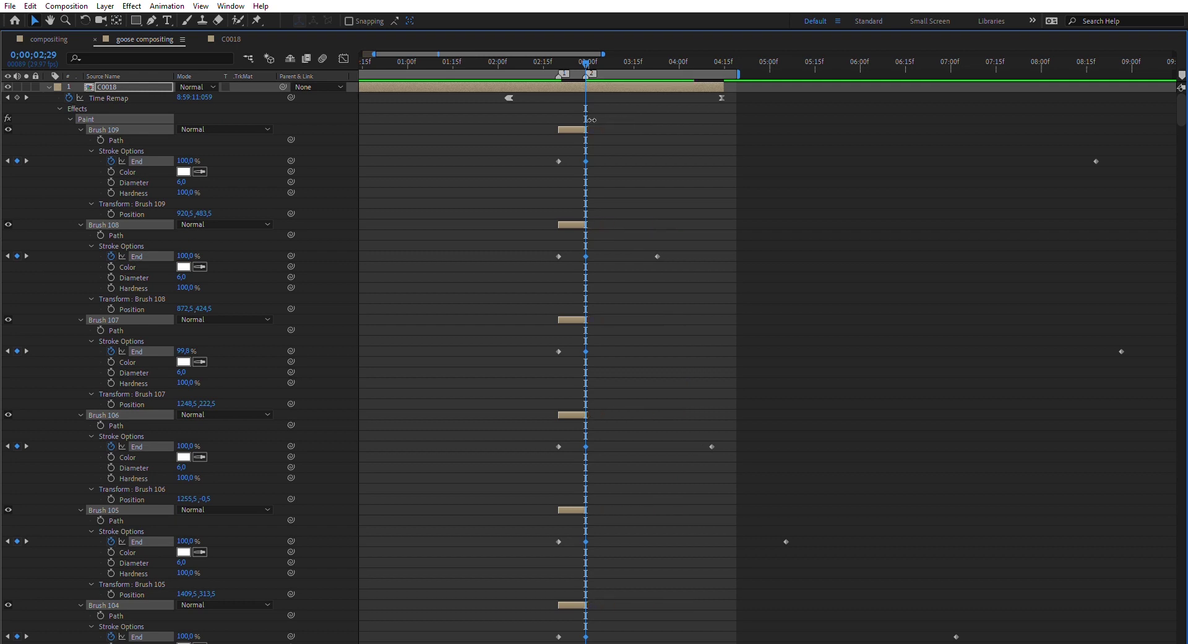
# - Delete the leftover End keyframes beyond marker 2 on Brush 109 through Brush 102
pyautogui.moveTo(588, 64); pyautogui.dragTo(603, 64)
pyautogui.moveTo(1158, 132); pyautogui.dragTo(638, 641)
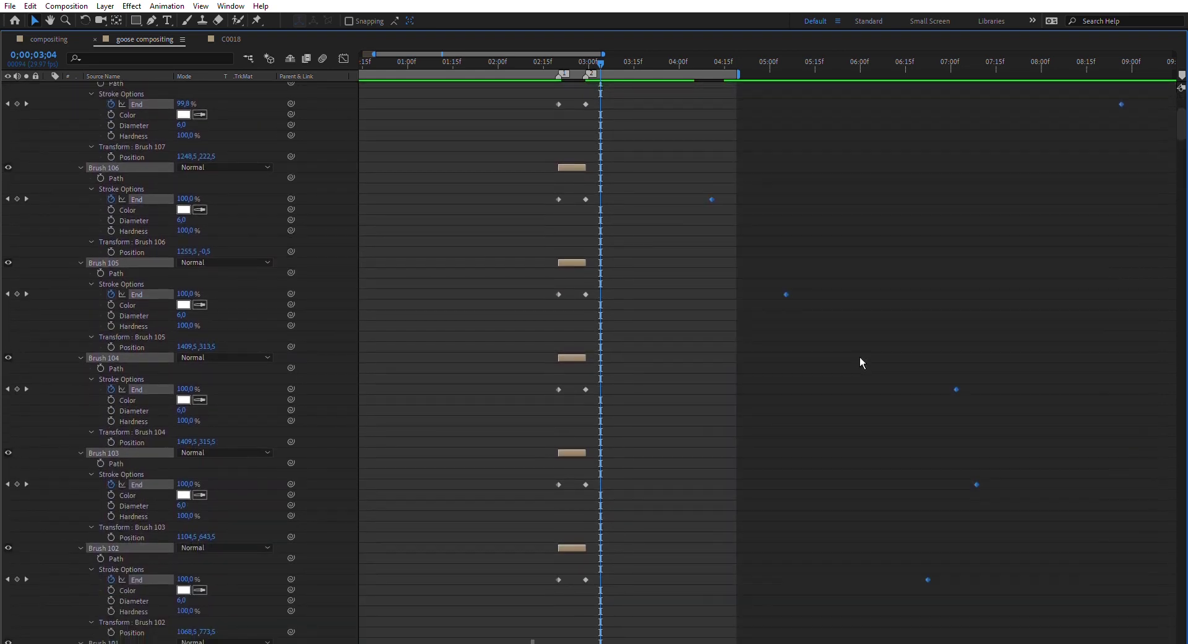
pyautogui.press('Delete')
pyautogui.scroll(5, 700, 366)
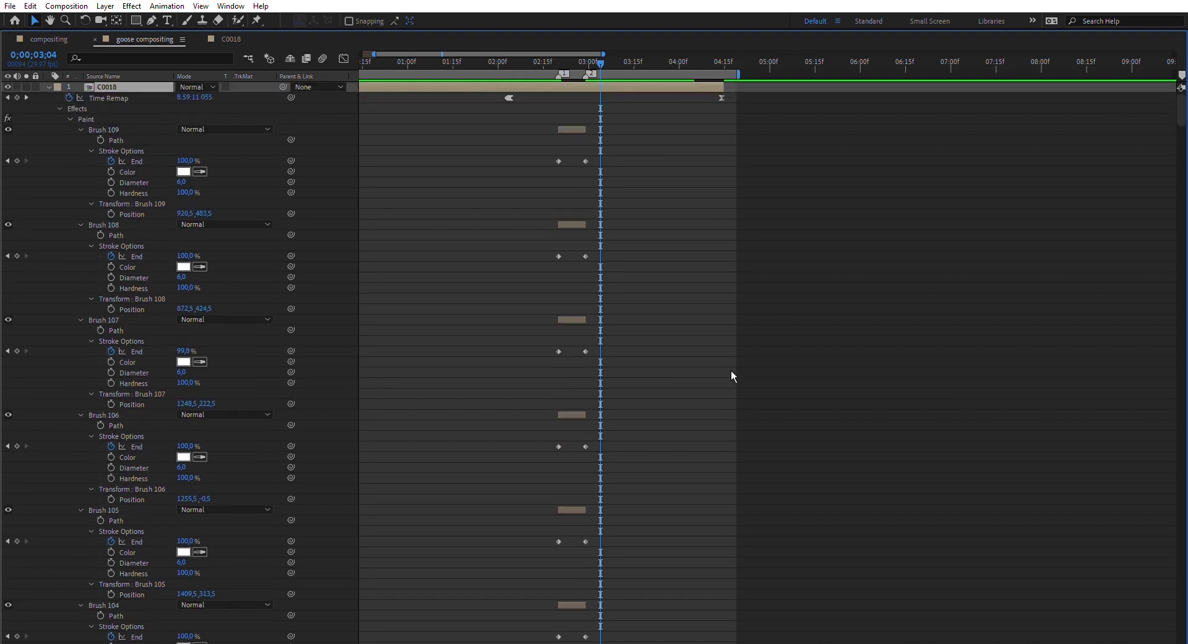
# - Return to the normal workspace layout and preview the shortened Write On animation from before marker 1
pyautogui.press('`')
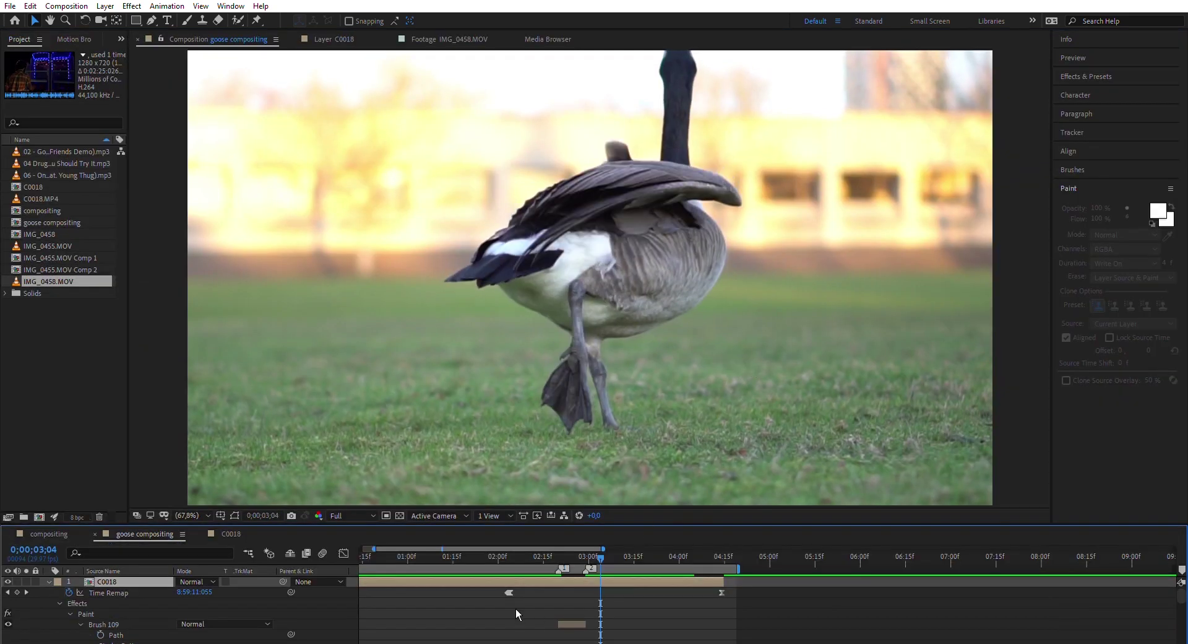
pyautogui.click(572, 553)
pyautogui.moveTo(572, 548)
pyautogui.mouseDown()
pyautogui.moveTo(588, 558)
pyautogui.moveTo(565, 560)
pyautogui.moveTo(587, 559)
pyautogui.moveTo(534, 556)
pyautogui.mouseUp()
pyautogui.press('space')
pyautogui.click(493, 555)
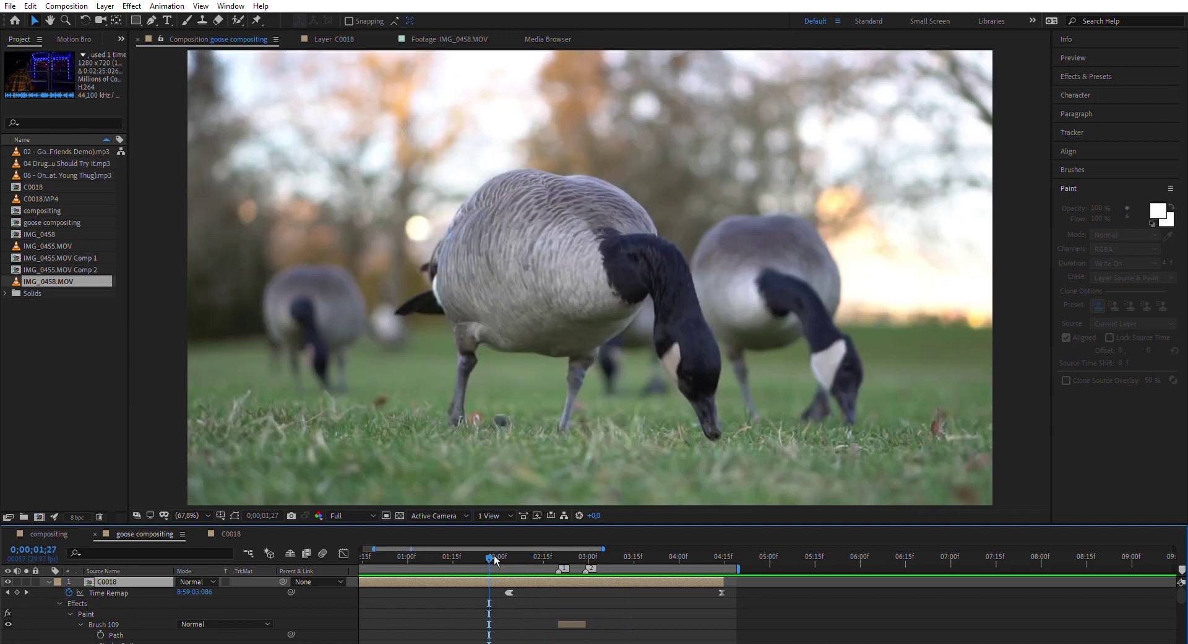
# - Recolour the strokes from Brush 109 through Brush 102 red at 0;00;02;28 and move back to marker 1 at 0;00;02;20
pyautogui.moveTo(562, 558); pyautogui.dragTo(582, 559)
pyautogui.press('`')
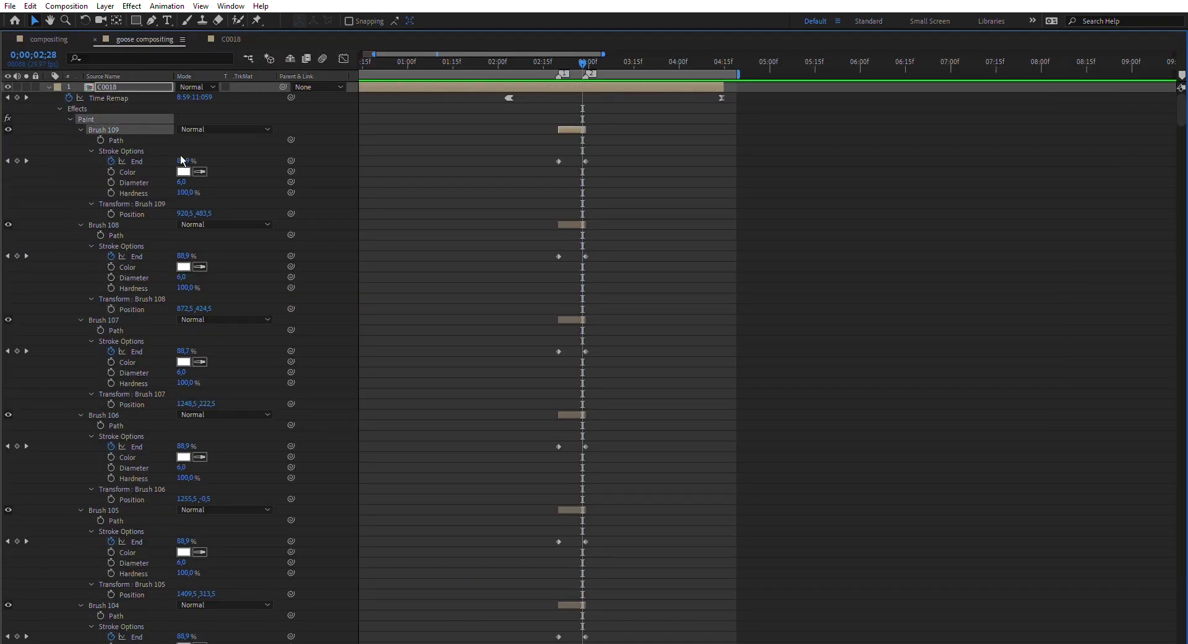
pyautogui.scroll(-5, 265, 357)
pyautogui.scroll(-7, 266, 358)
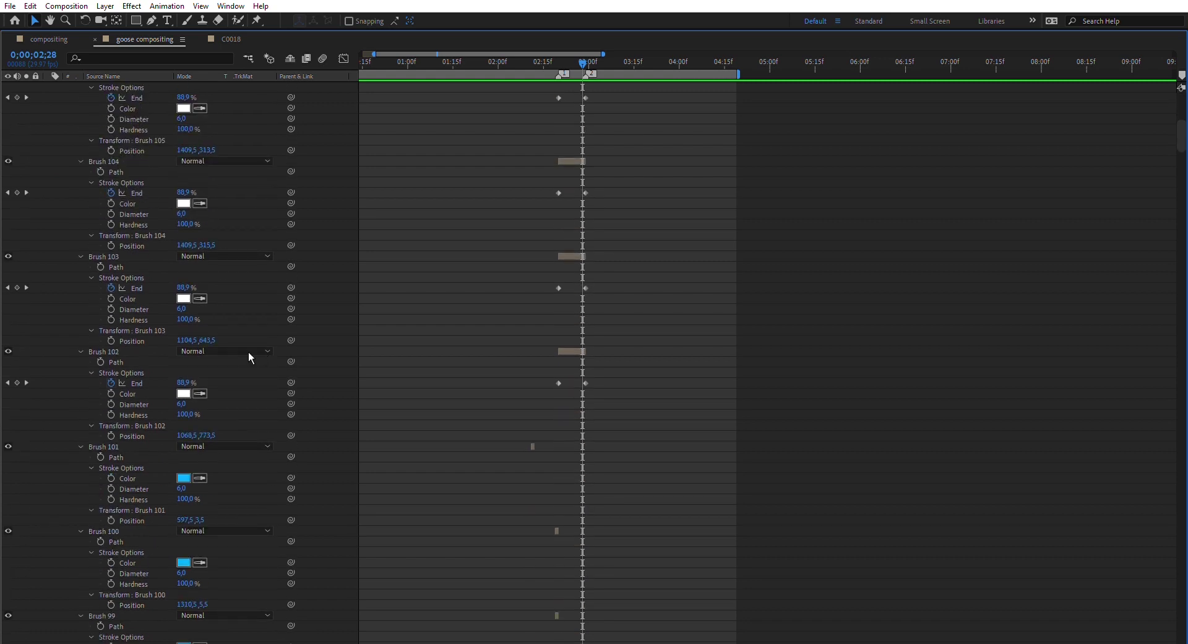
pyautogui.keyDown('shift'); pyautogui.click(123, 349); pyautogui.keyUp('shift')
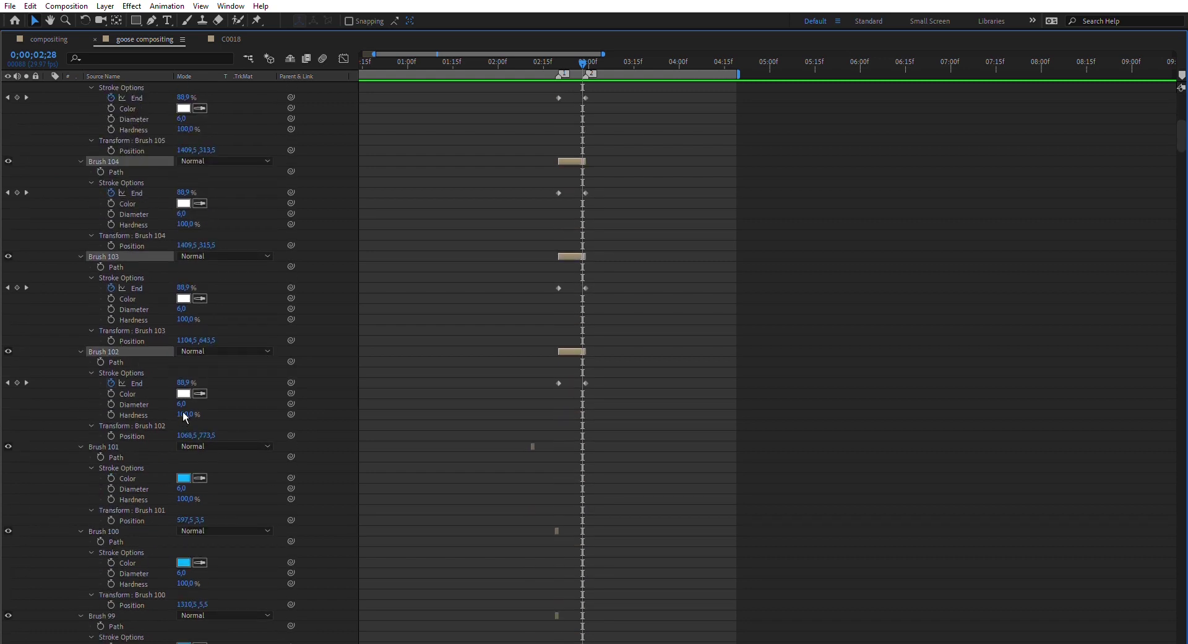
pyautogui.click(187, 394)
pyautogui.click(466, 382)
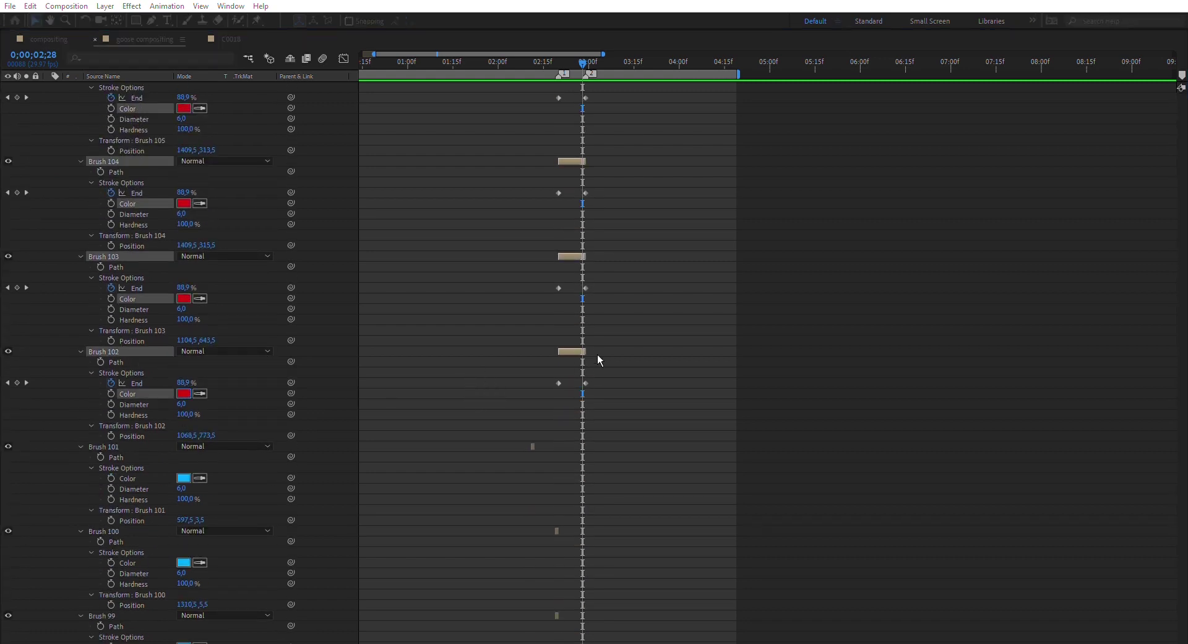
pyautogui.click(598, 358)
pyautogui.press('`')
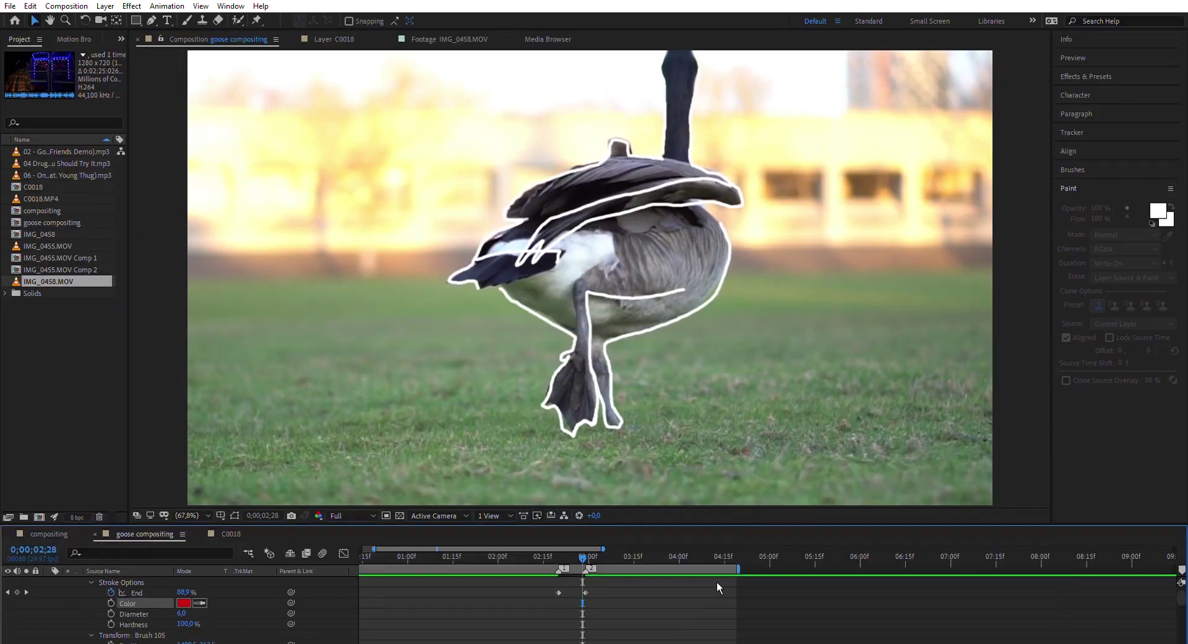
pyautogui.moveTo(585, 552); pyautogui.dragTo(566, 546)
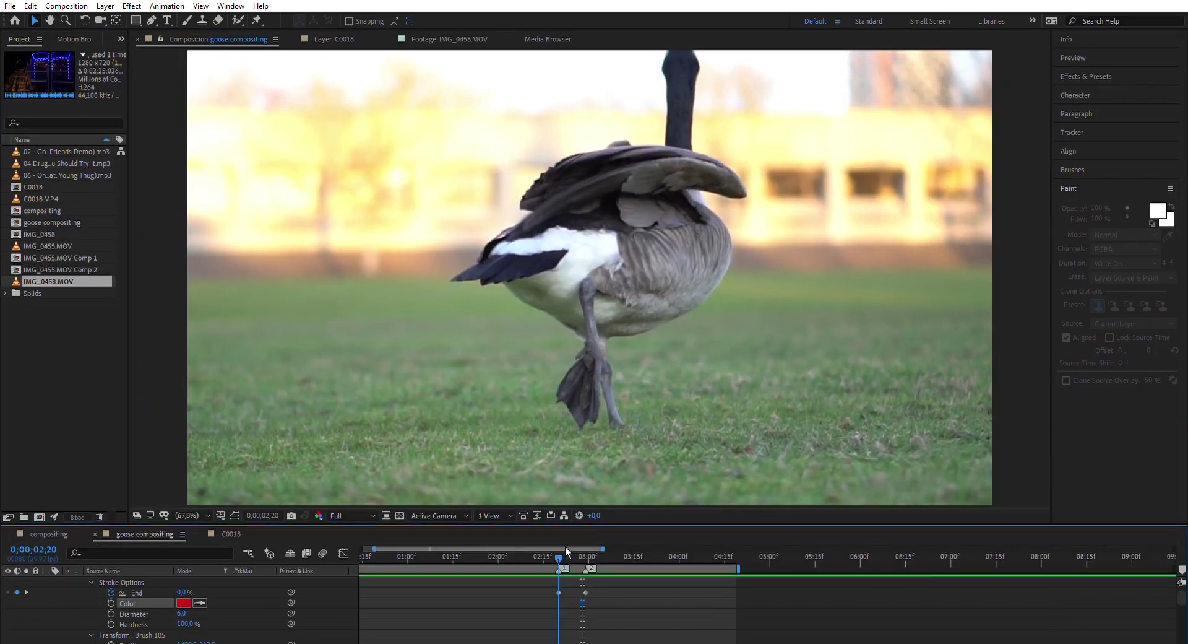